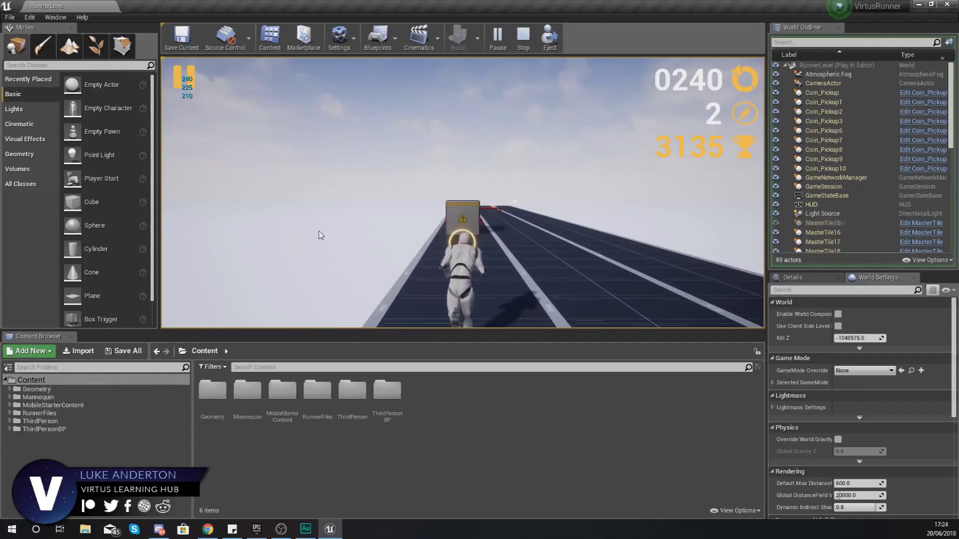
Step: Play the runner level, switch lanes, pause to show GAME PAUSED!, then stop the session
key("d")
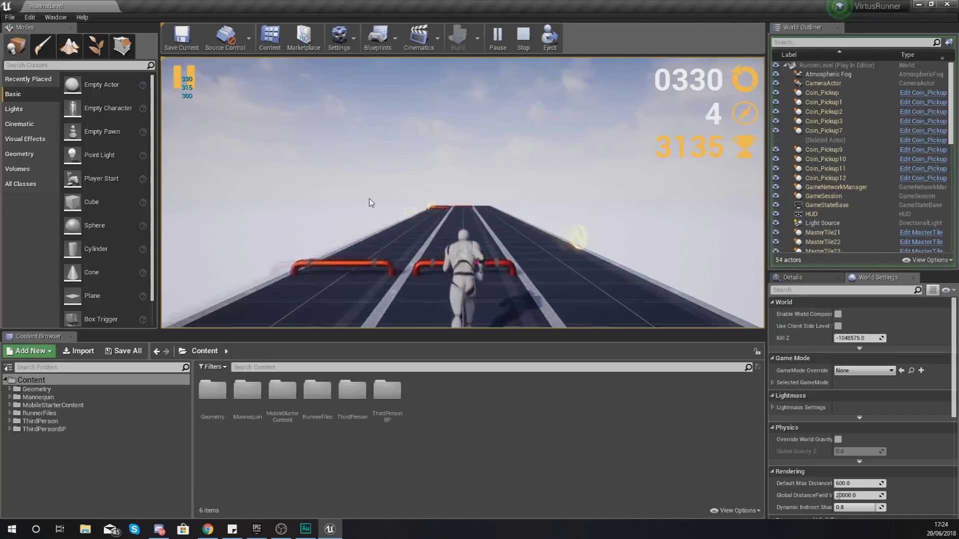
key("a")
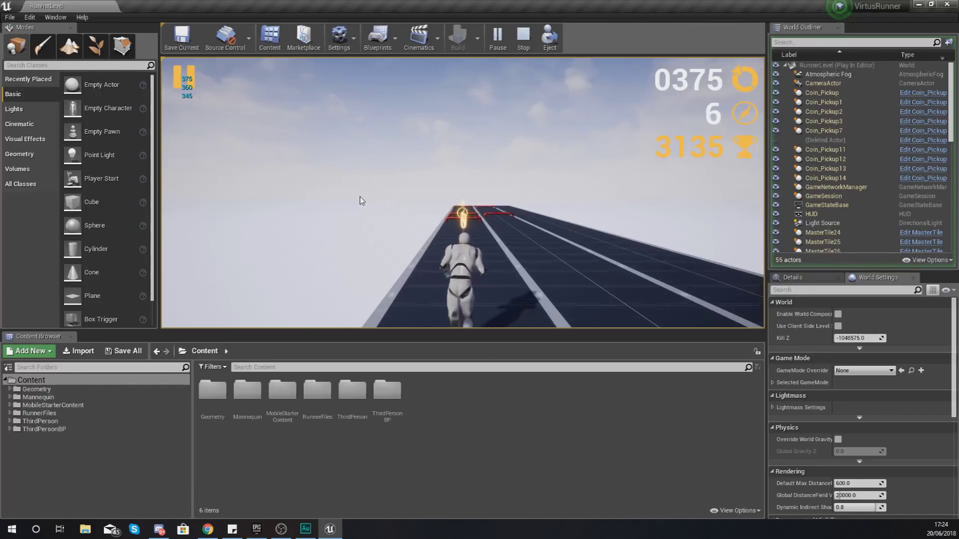
key("d")
key("d")
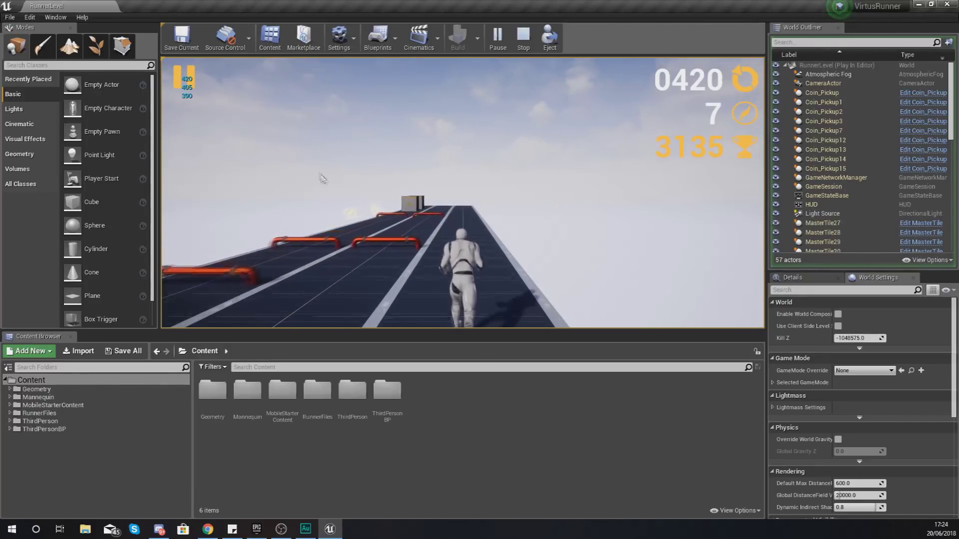
left_click(188, 77)
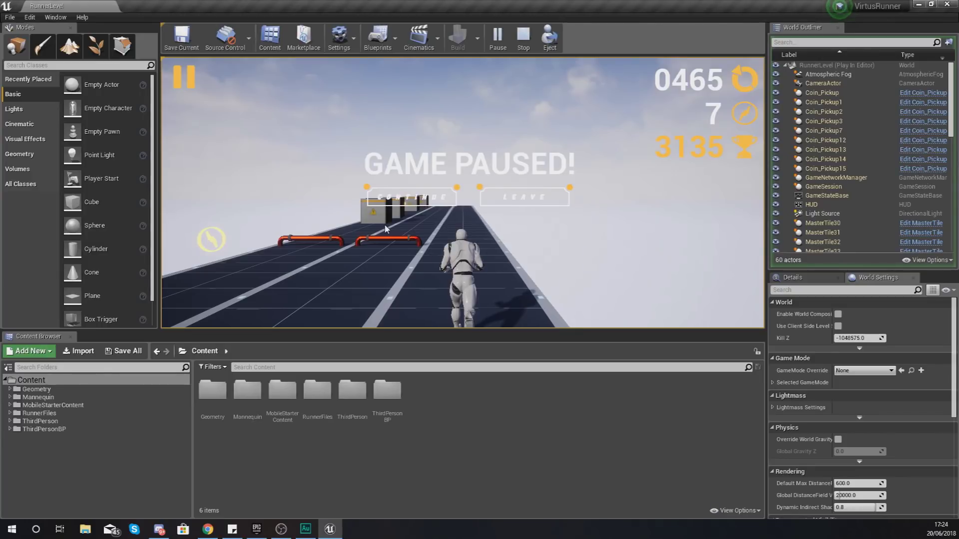
key("Escape")
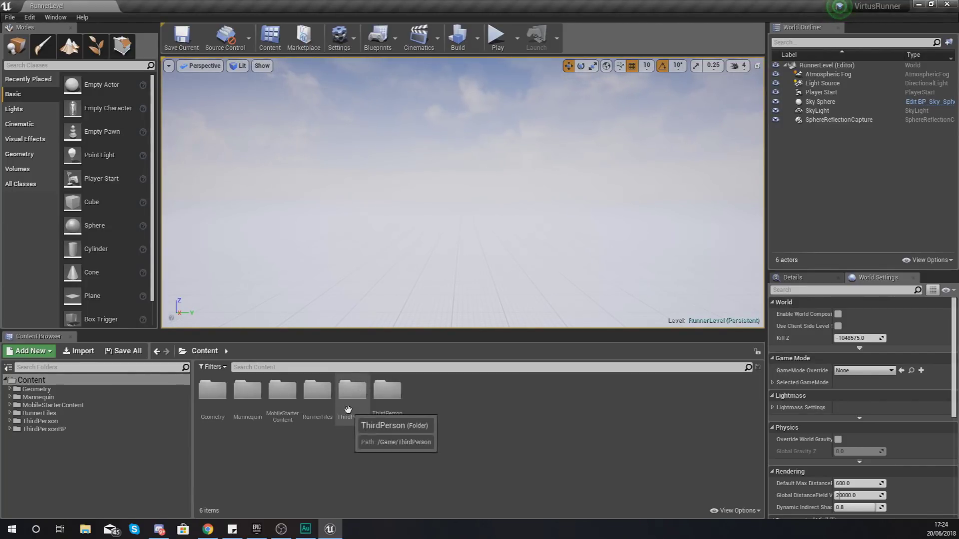
Step: Browse the ThirdPerson and RunnerFiles folders in the Content Browser
left_click(97, 422)
left_click(95, 415)
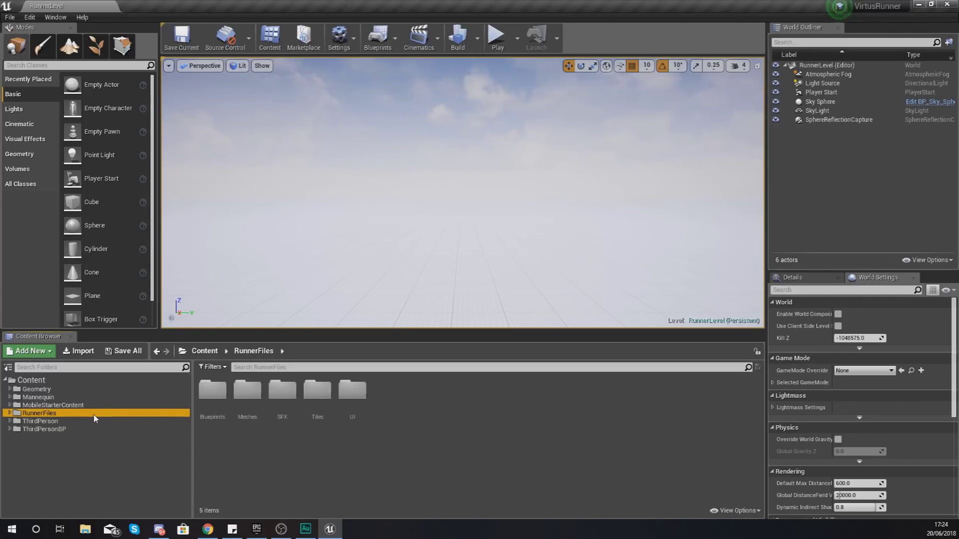
left_click(95, 429)
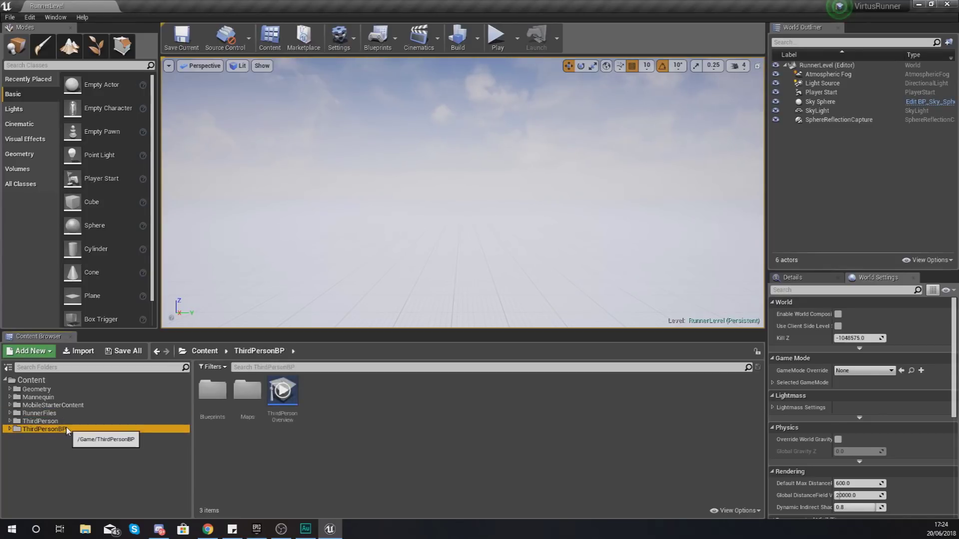
double_click(212, 394)
left_click(47, 413)
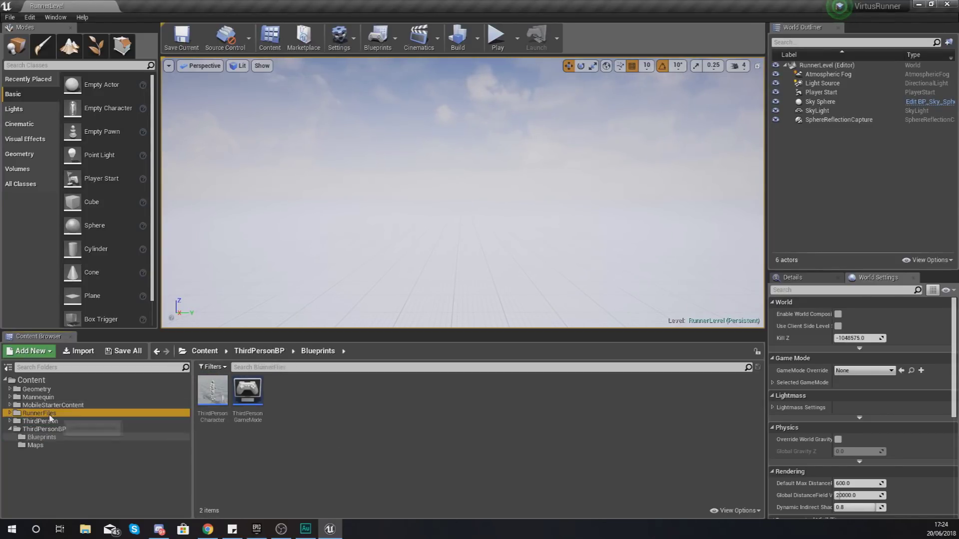
left_click(55, 430)
left_click(40, 413)
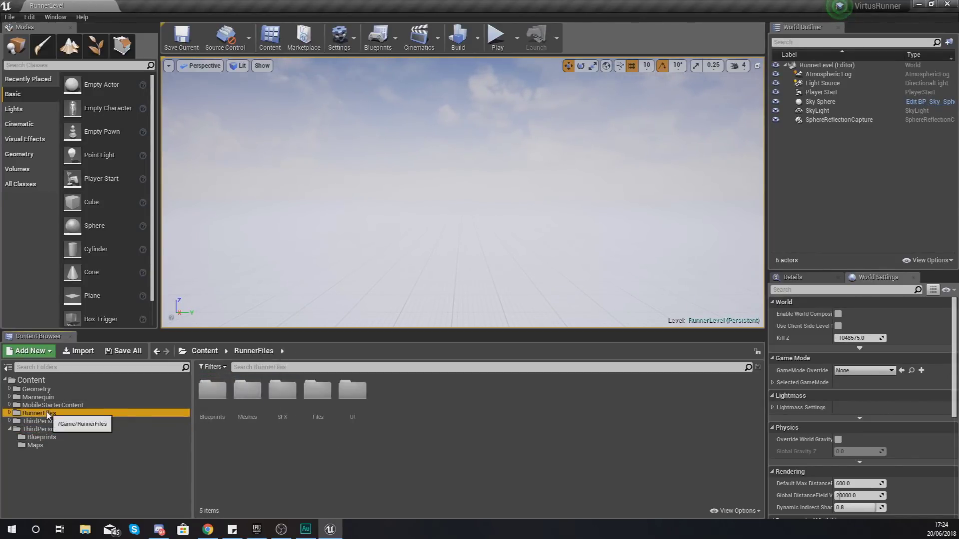
Step: Check the UI folders, then open the Paused widget blueprint from RunnerFiles > Blueprints
double_click(354, 410)
double_click(212, 395)
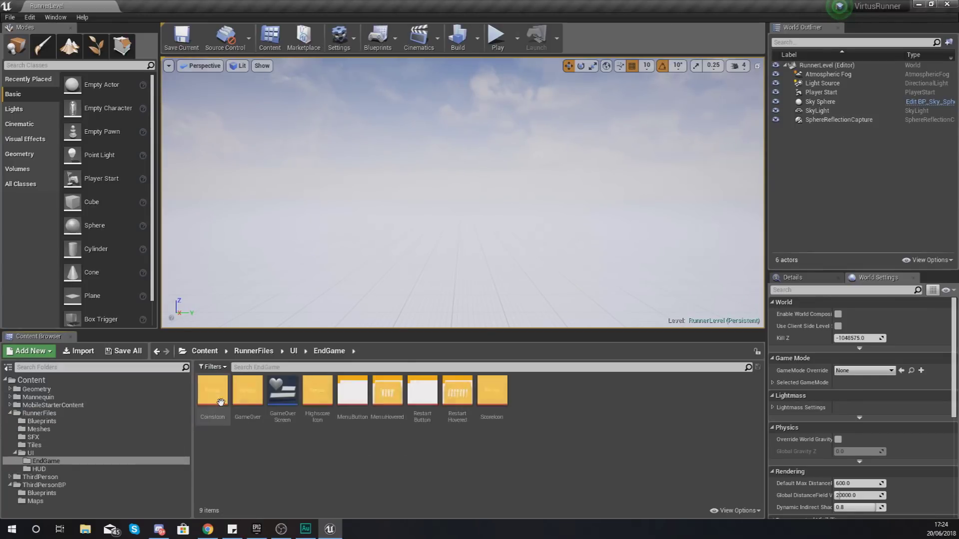
left_click(39, 469)
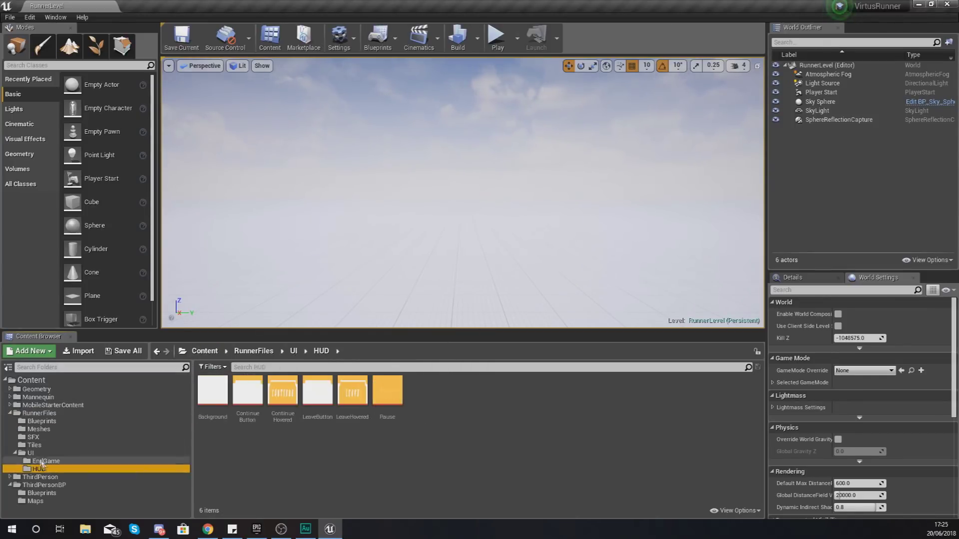
left_click(33, 453)
left_click(41, 421)
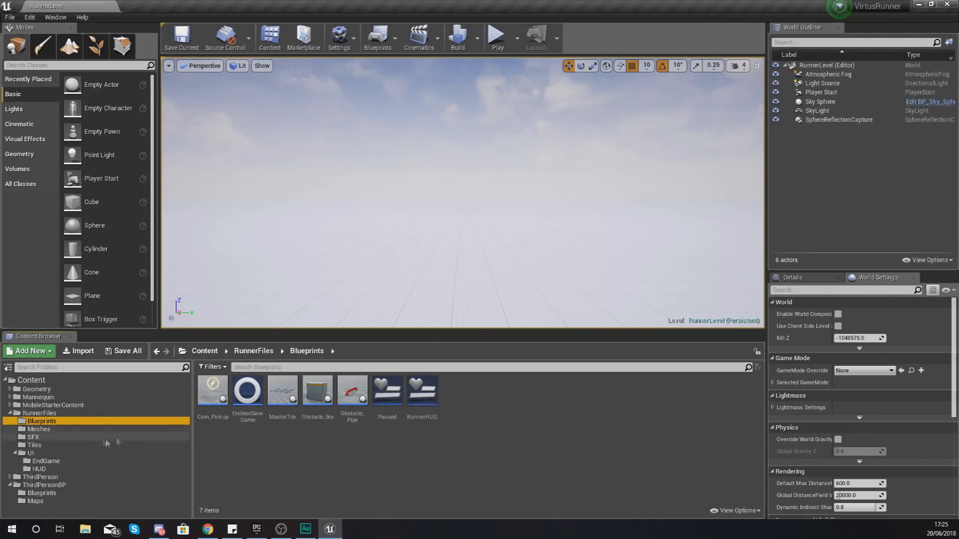
double_click(394, 402)
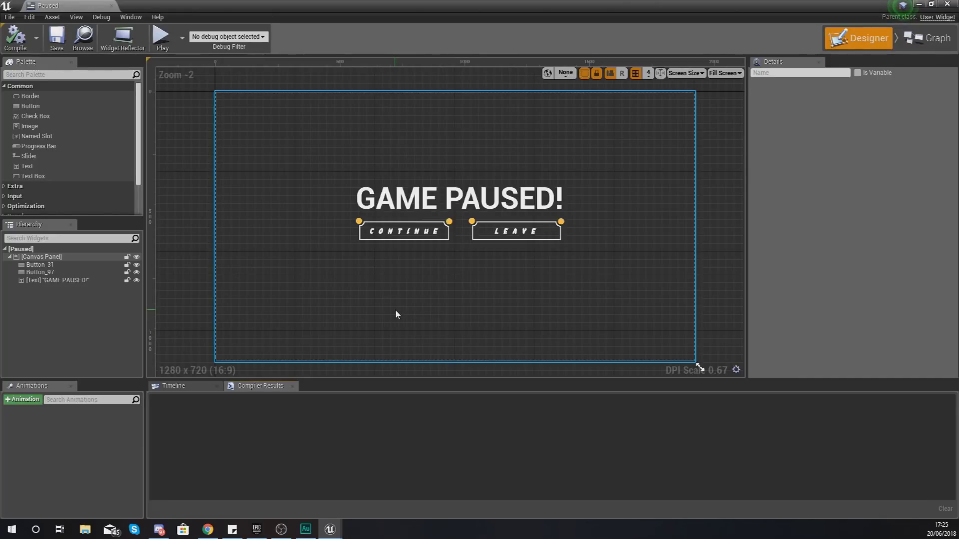
Step: Search the Palette for 'blu' and drag a Background Blur onto the Paused canvas
left_click(33, 75)
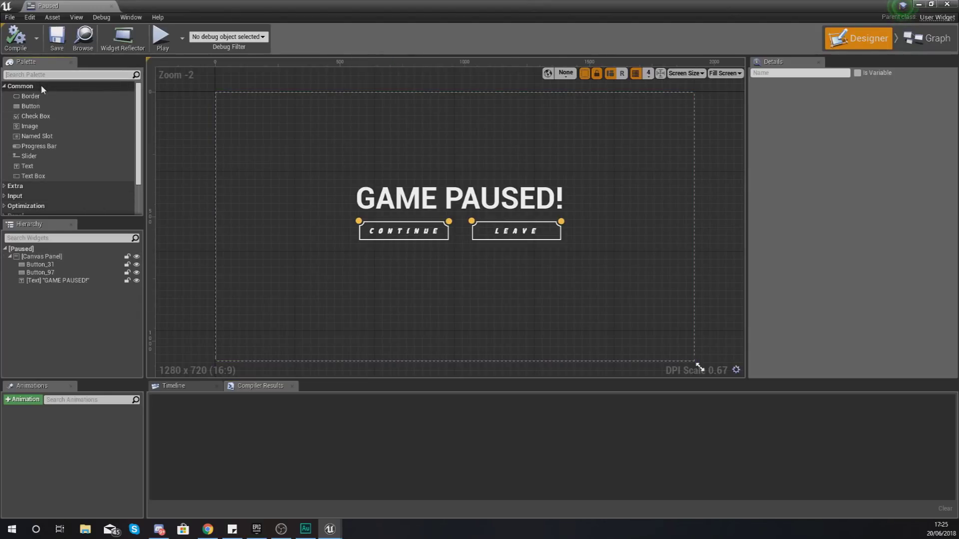
type("blur")
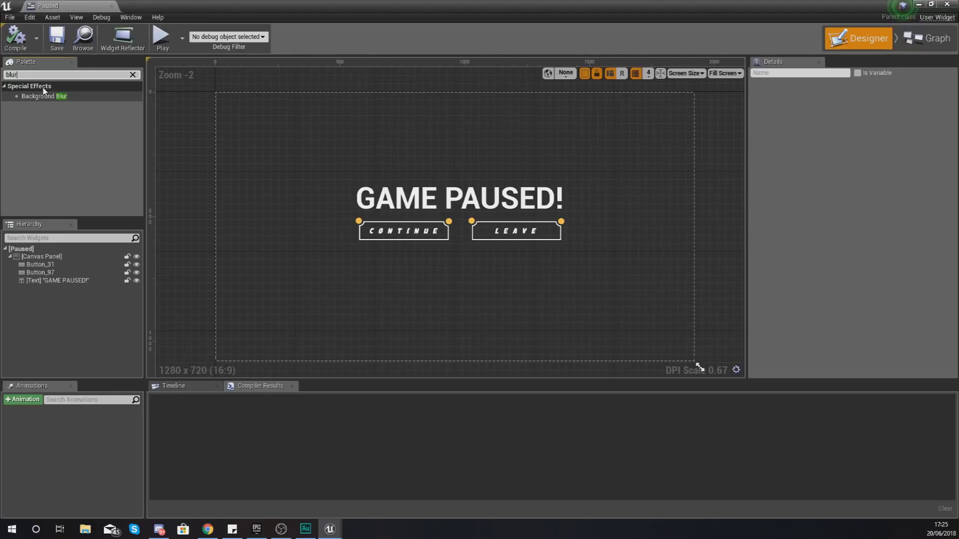
mouse_move(44, 99)
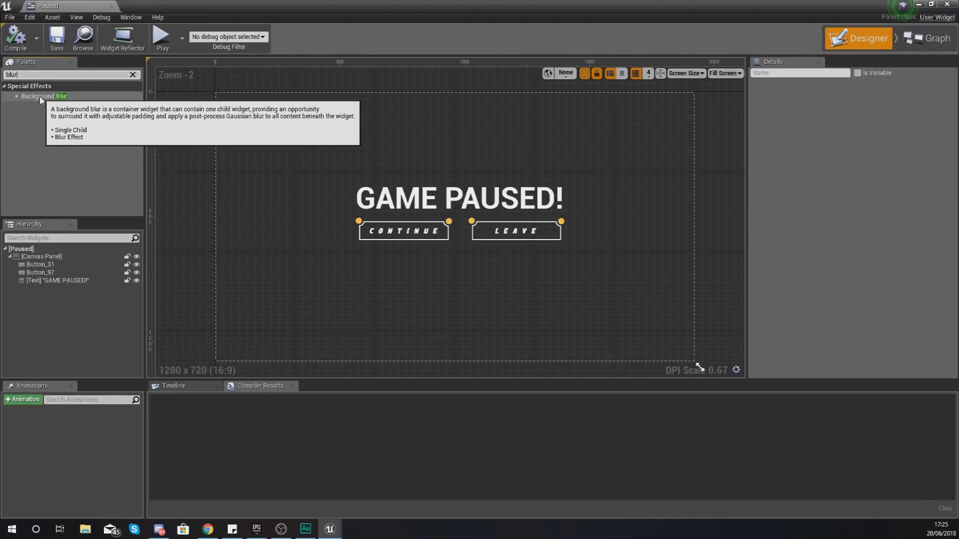
left_click_drag(42, 99, 327, 174)
Step: Give the Background Blur size 1920 × 1080 at position 0, 0
left_click(844, 149)
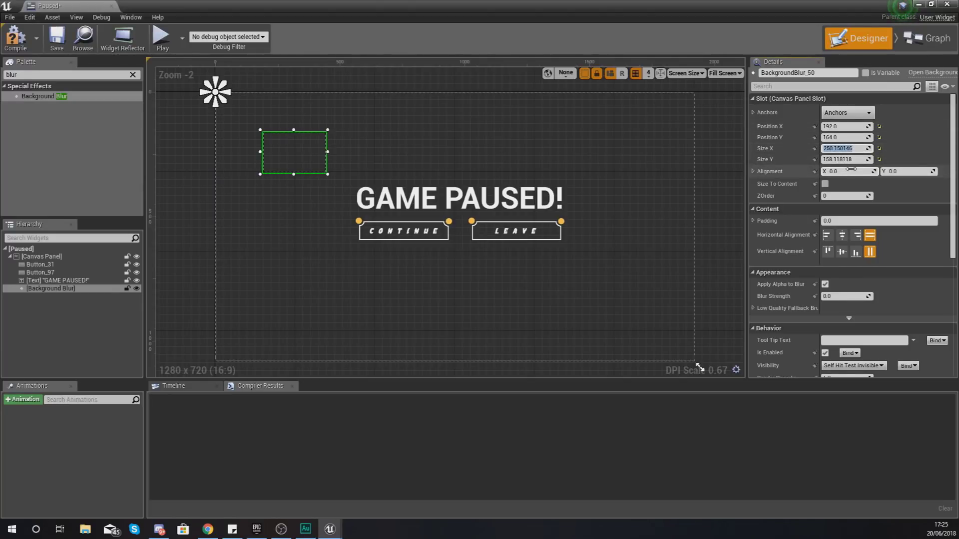
type("1920")
key("Tab")
type("1080")
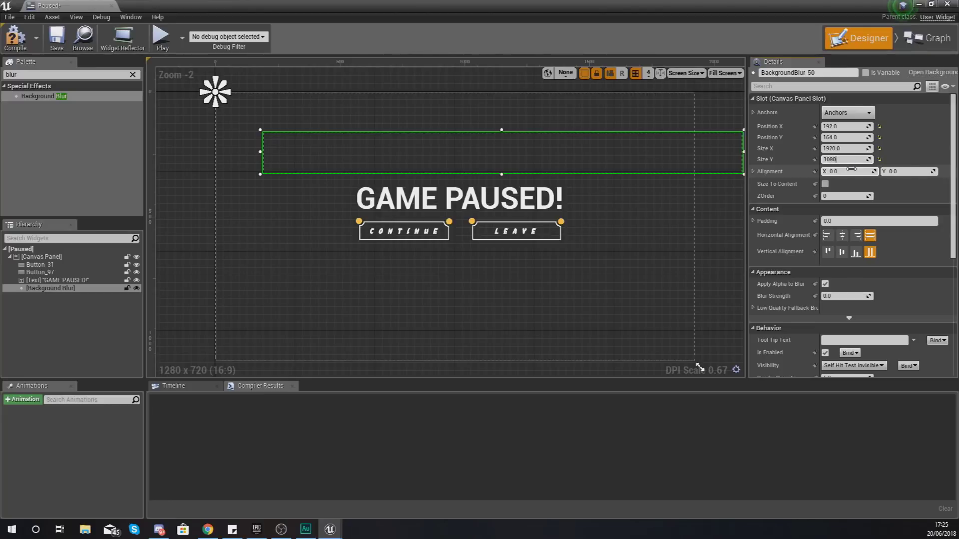
key("Return")
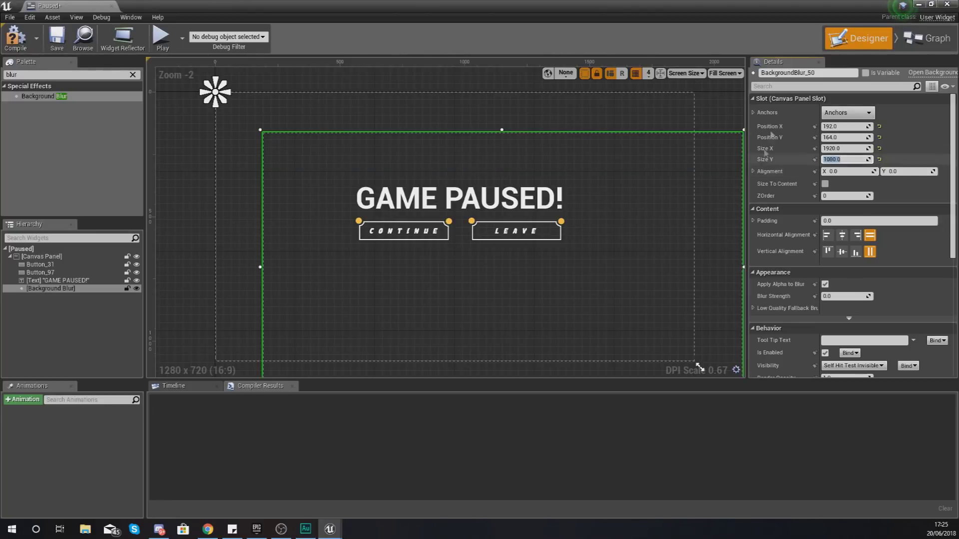
left_click(843, 126)
type("0")
key("Tab")
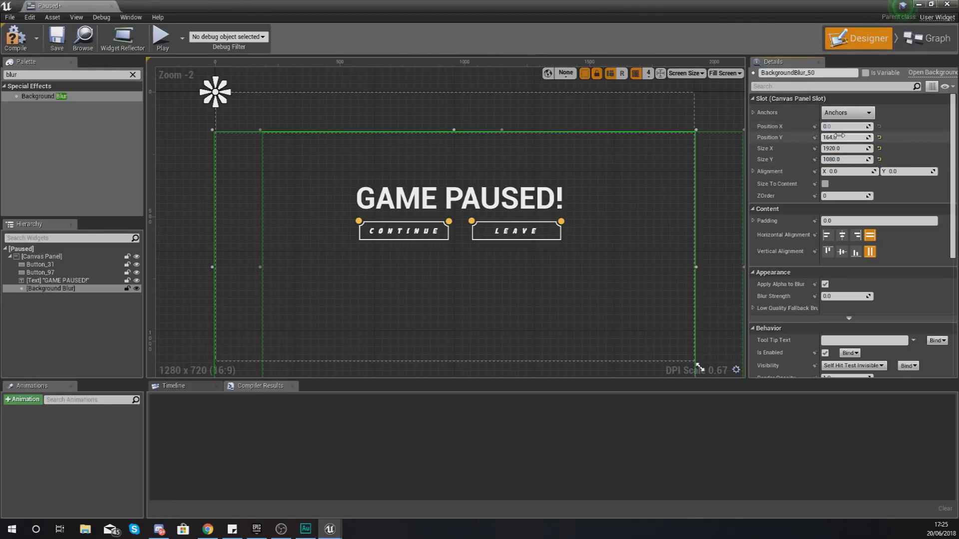
type("0")
key("Return")
Step: Apply the full-stretch anchor preset, check Blur Strength 0.0, and add a new animation
left_click(847, 112)
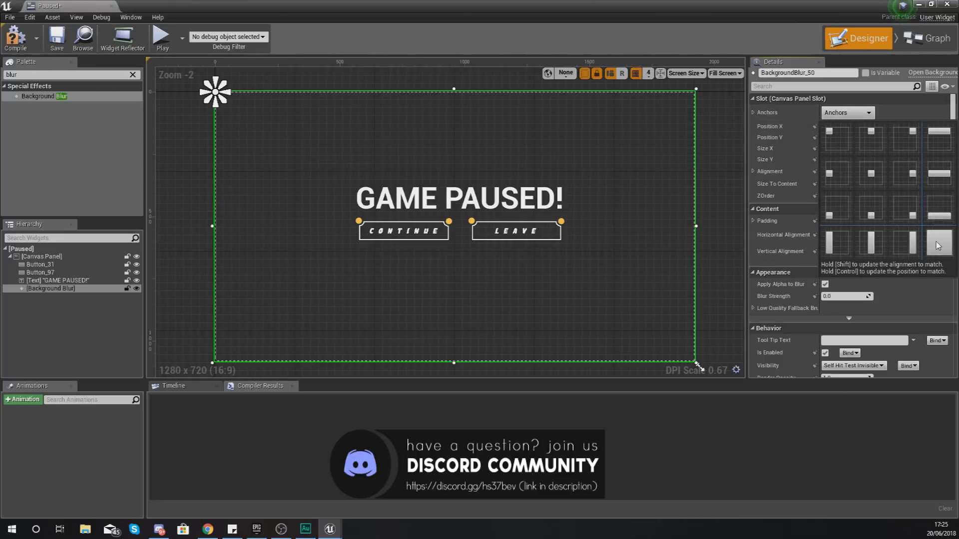
left_click(936, 246)
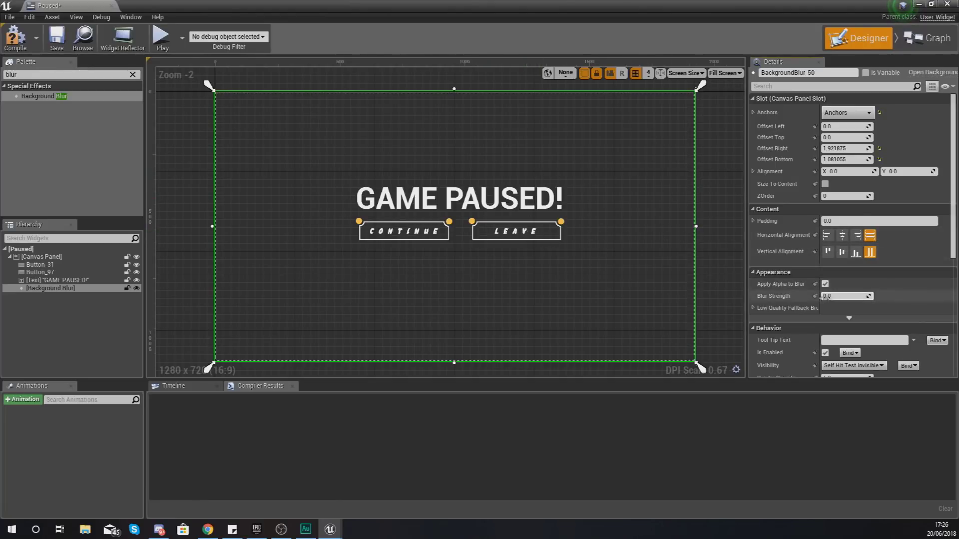
left_click(844, 296)
left_click(22, 399)
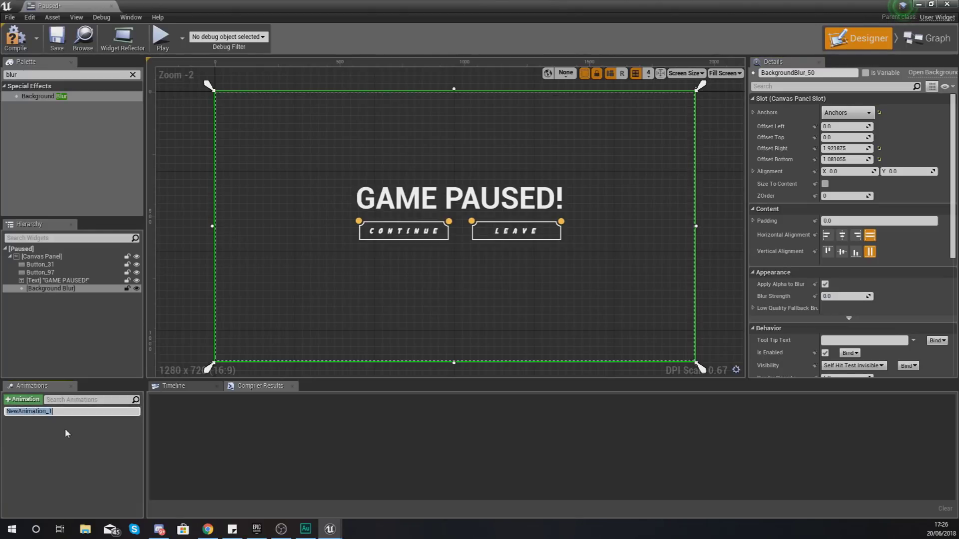
Step: Name the new animation BlurFade and add a BackgroundBlur_50 track to it
type("BlurFade")
key("Return")
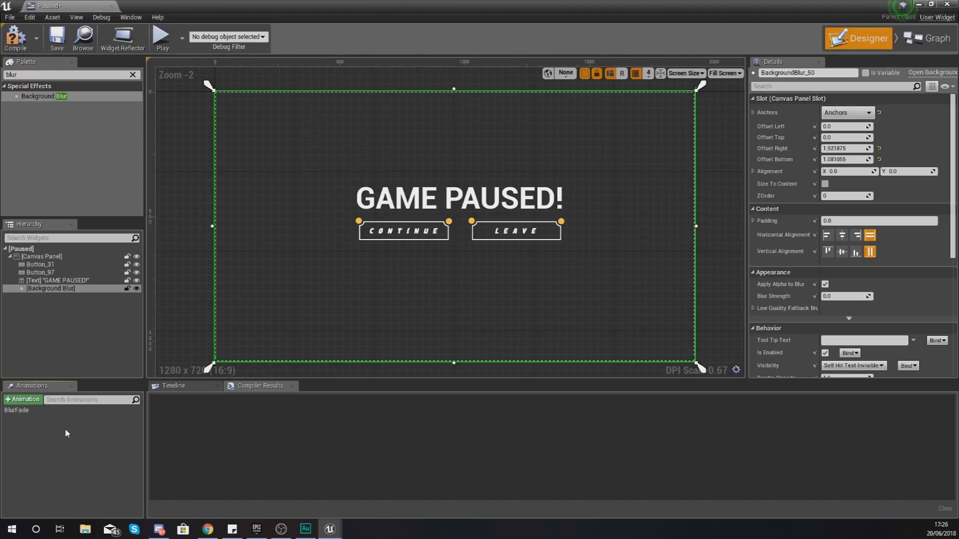
left_click(14, 411)
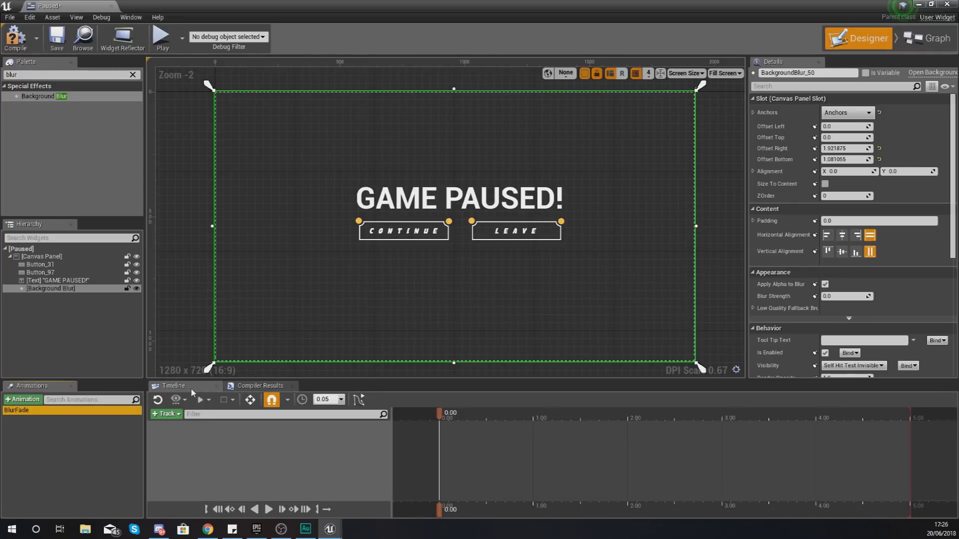
left_click(171, 414)
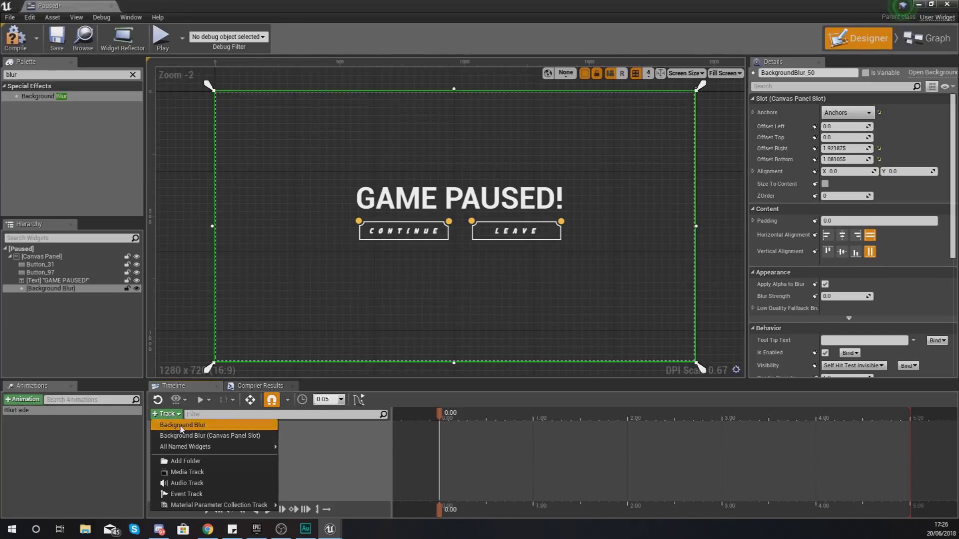
left_click(179, 427)
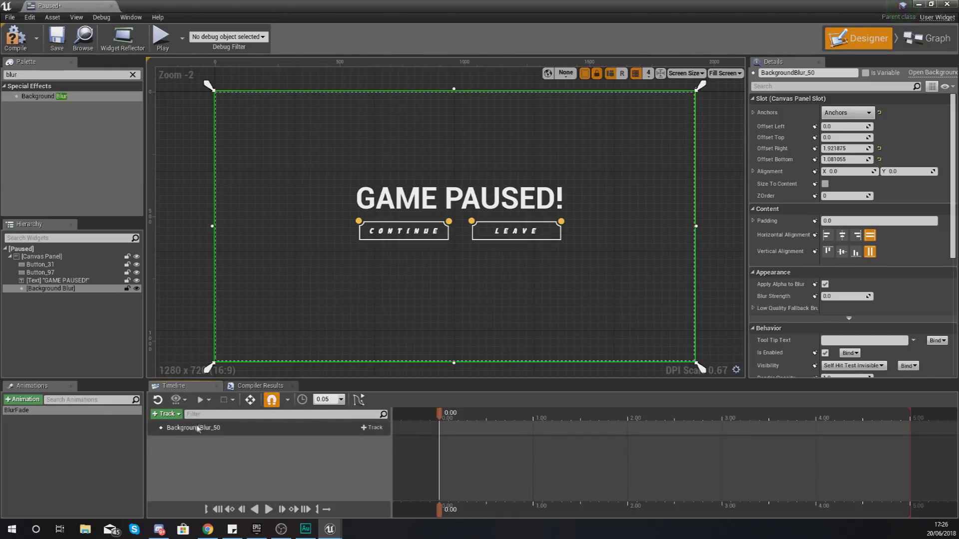
left_click(373, 428)
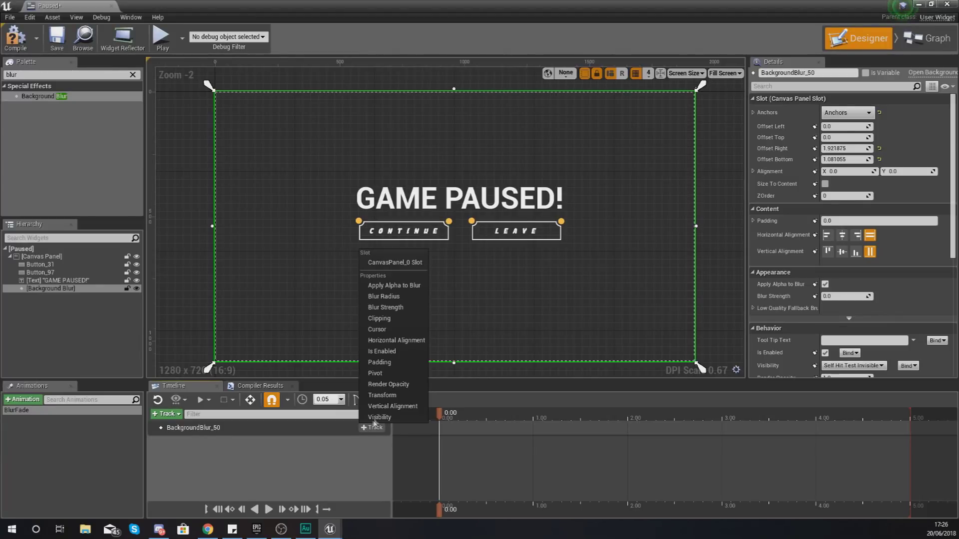
Step: Add a Blur Strength track keyed 0.0 at 0.00 and 1.0 at 1.00 seconds
left_click(390, 307)
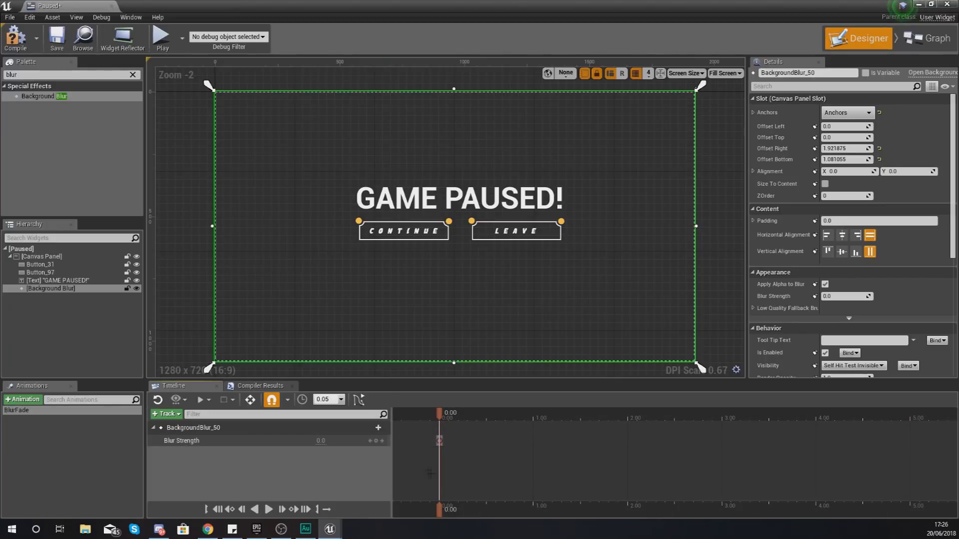
mouse_move(438, 509)
left_mouse_down()
mouse_move(782, 510)
mouse_move(441, 504)
left_mouse_up()
left_click_drag(445, 510, 532, 511)
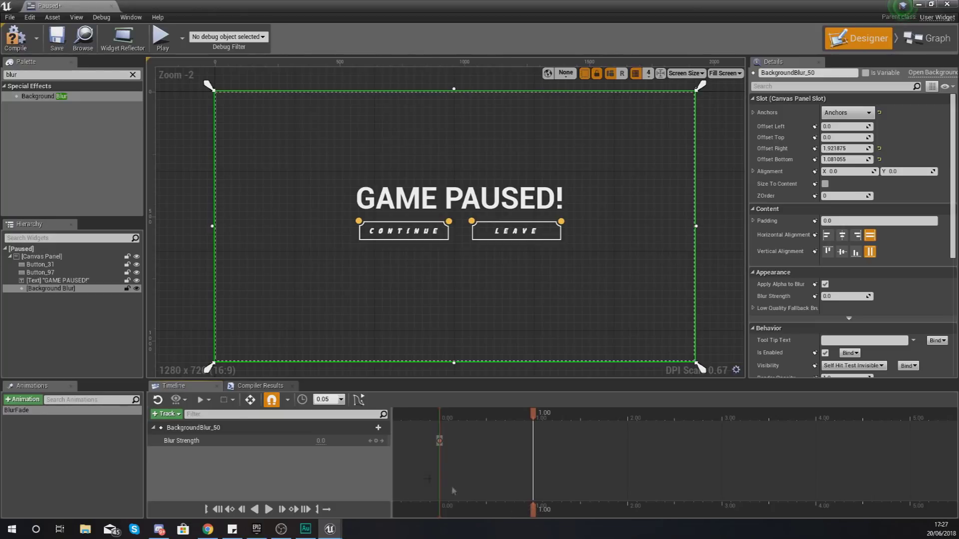
left_click(334, 457)
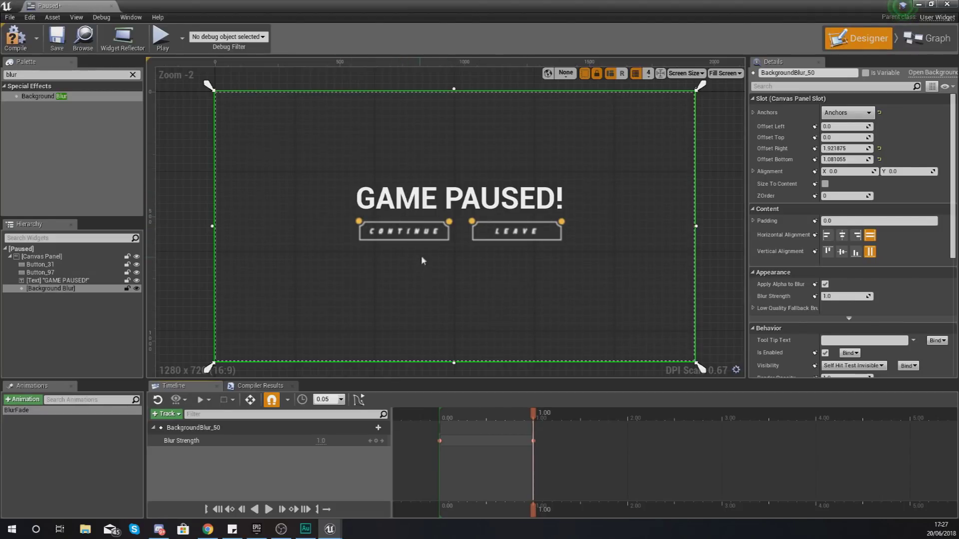
scroll(424, 250, "up", 5)
Step: Return the BlurFade playhead to 0.00
scroll(435, 240, "down", 7)
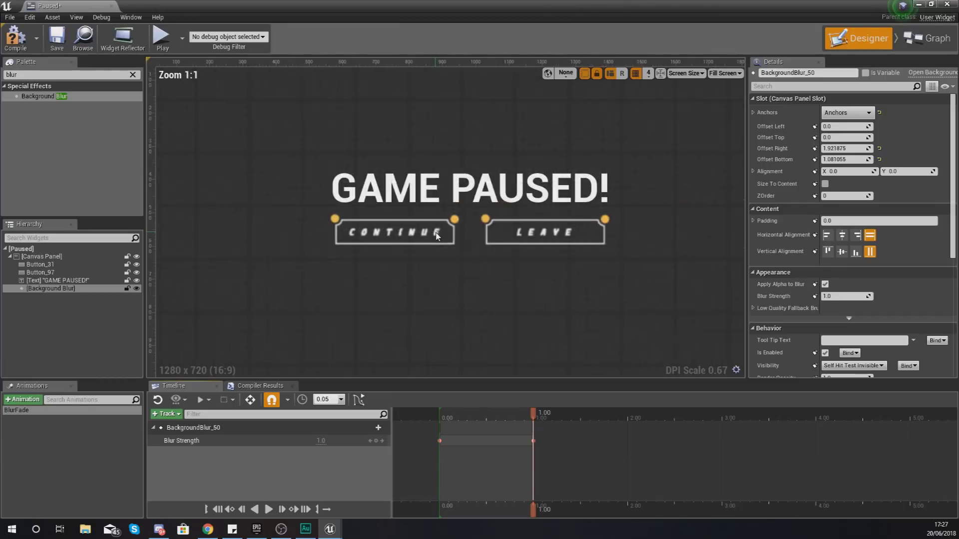
scroll(434, 242, "up", 7)
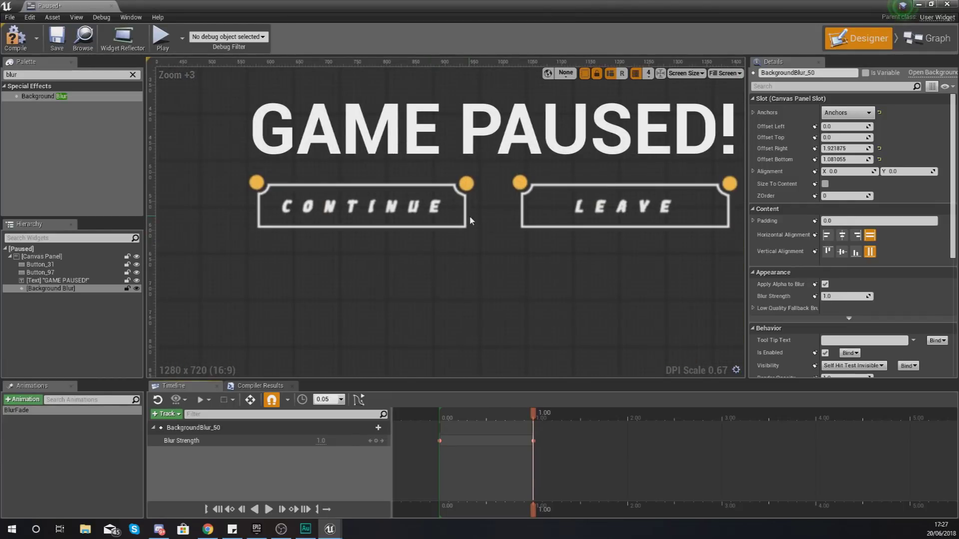
scroll(463, 284, "down", 2)
scroll(462, 283, "down", 2)
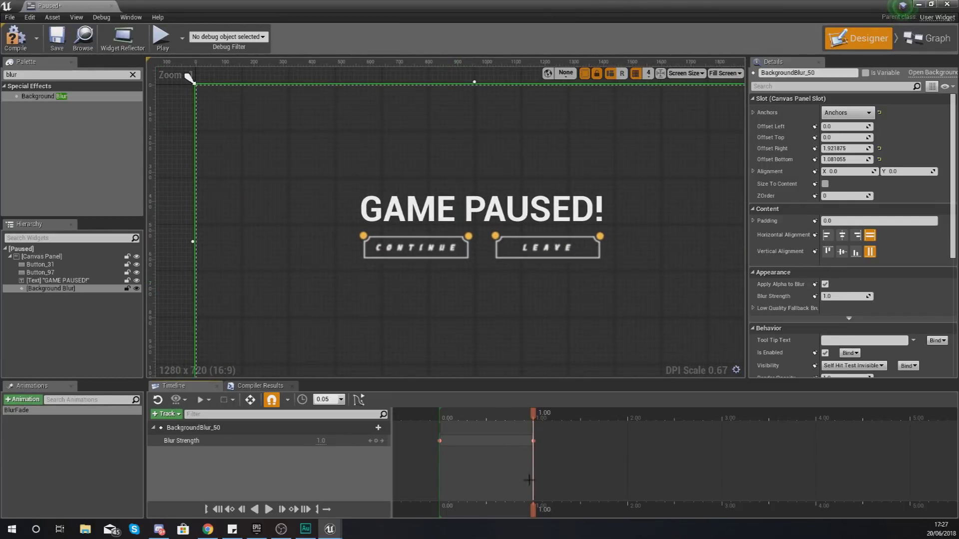
left_click_drag(533, 510, 441, 512)
Step: Select the CONTINUE button in the Hierarchy and check its ZOrder
mouse_move(772, 198)
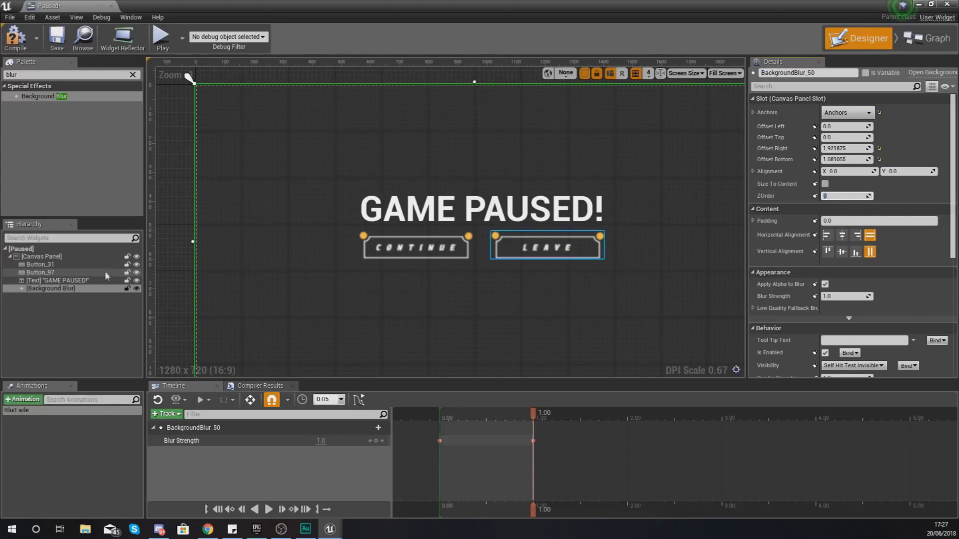
left_click(55, 265)
left_click(57, 274, "ctrl")
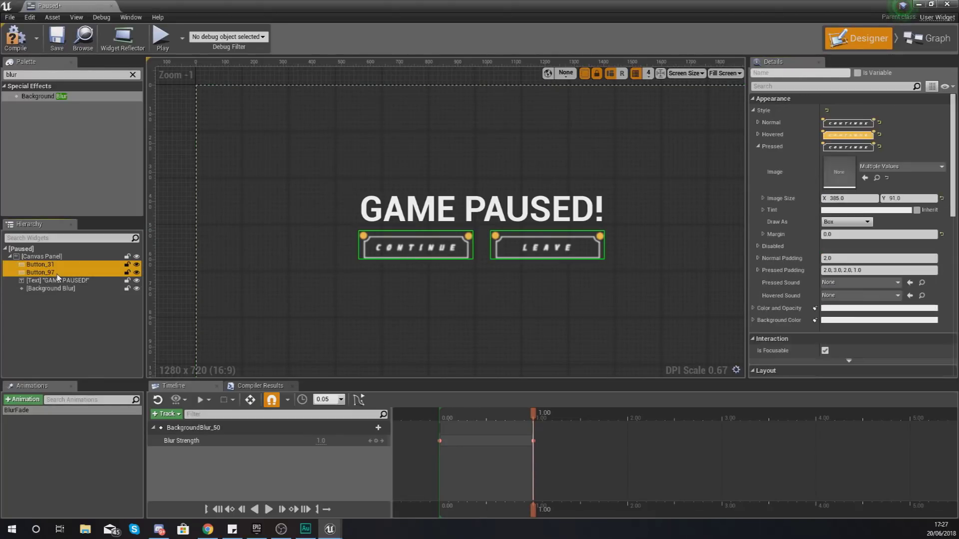
left_click(30, 266)
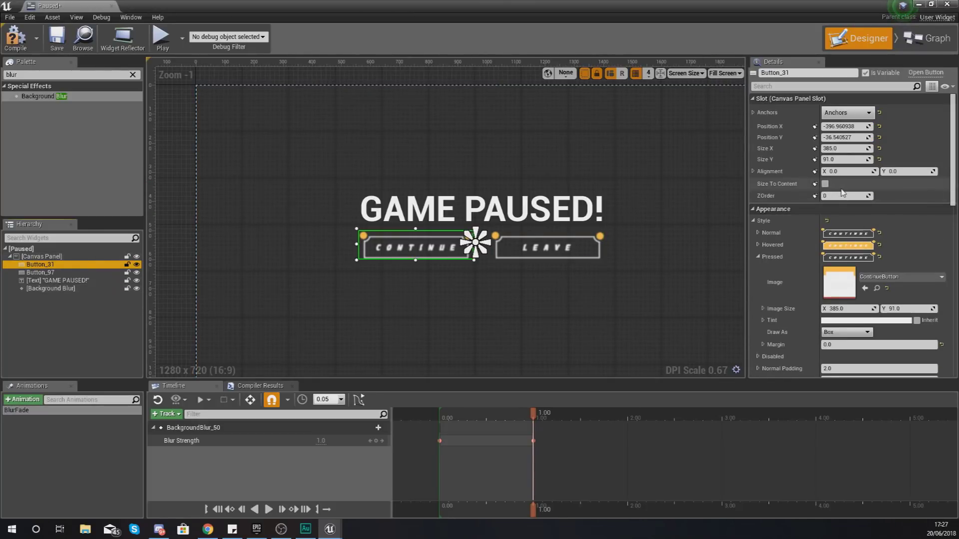
left_click(842, 195)
Step: Set ZOrder 1 on the LEAVE button and GAME PAUSED! title, then reselect the blur
left_click(47, 274)
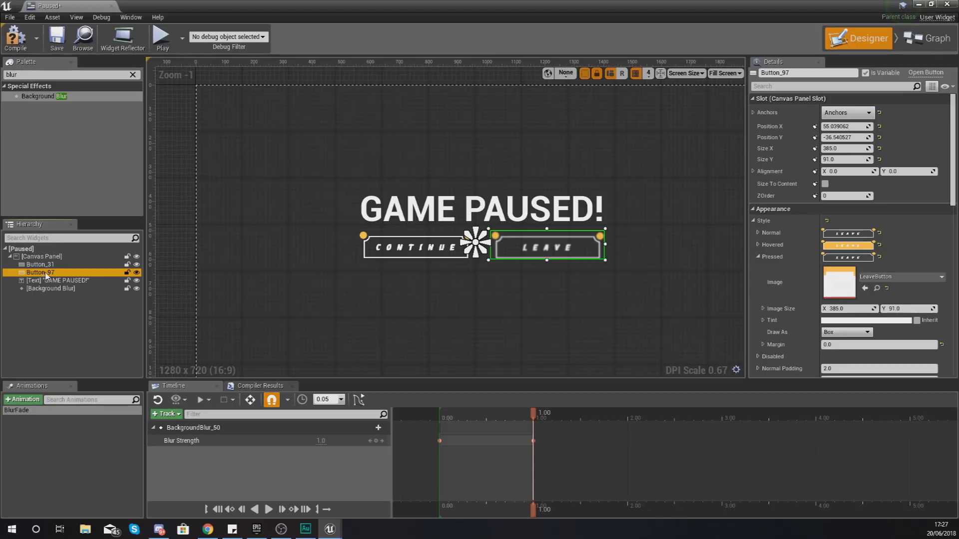
left_click(842, 195)
type("1")
left_click(56, 280)
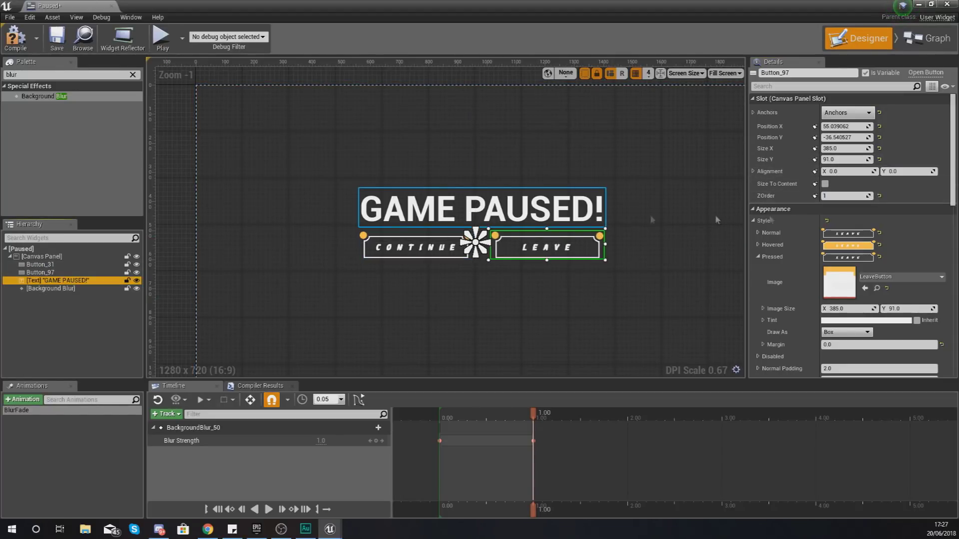
left_click(844, 196)
type("1")
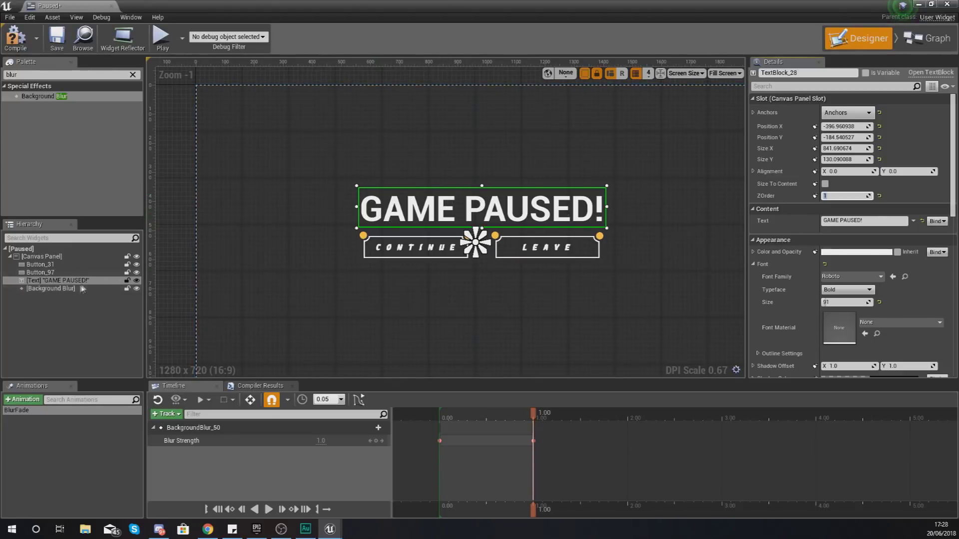
left_click(75, 289)
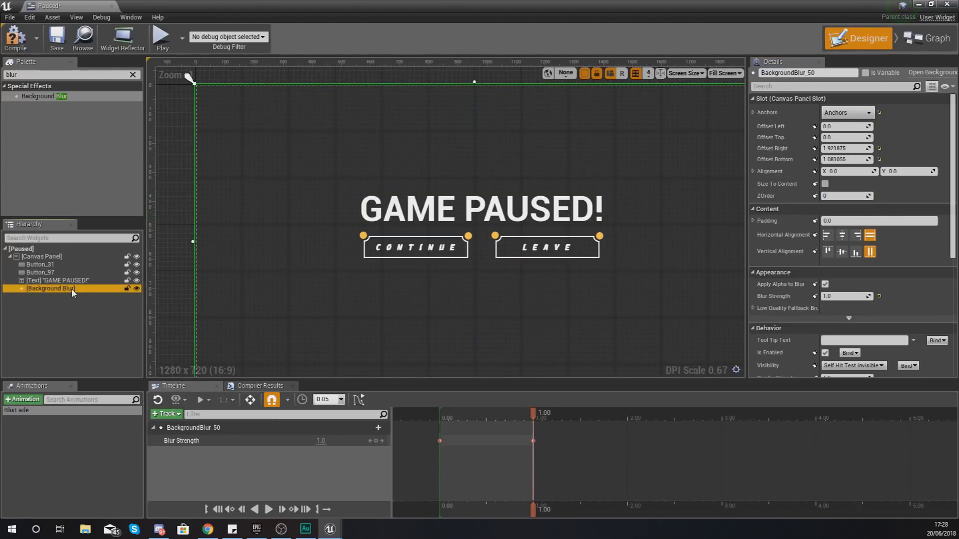
Step: In the event graph, add a Play Animation node wired from Event Construct
left_click(911, 48)
right_click_drag(588, 241, 408, 344)
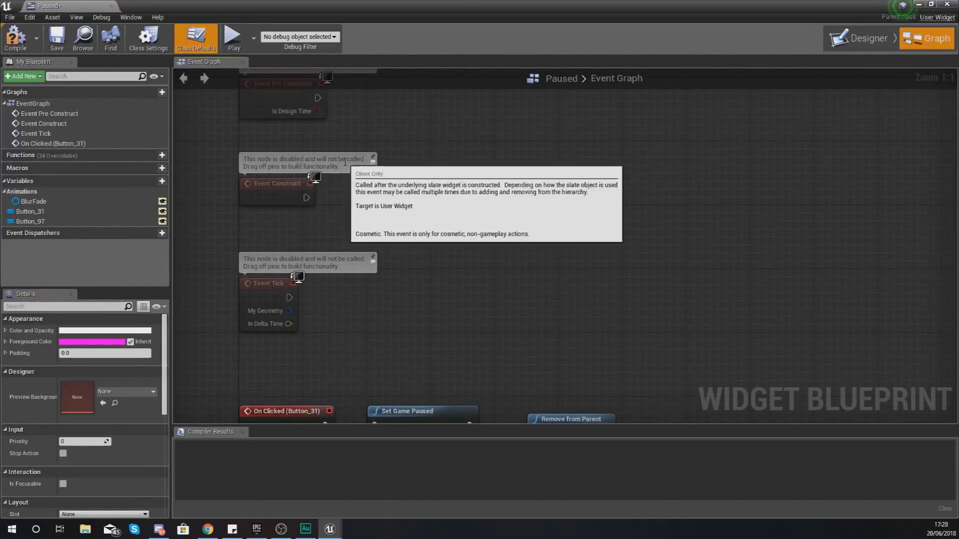
right_click_drag(231, 213, 251, 315)
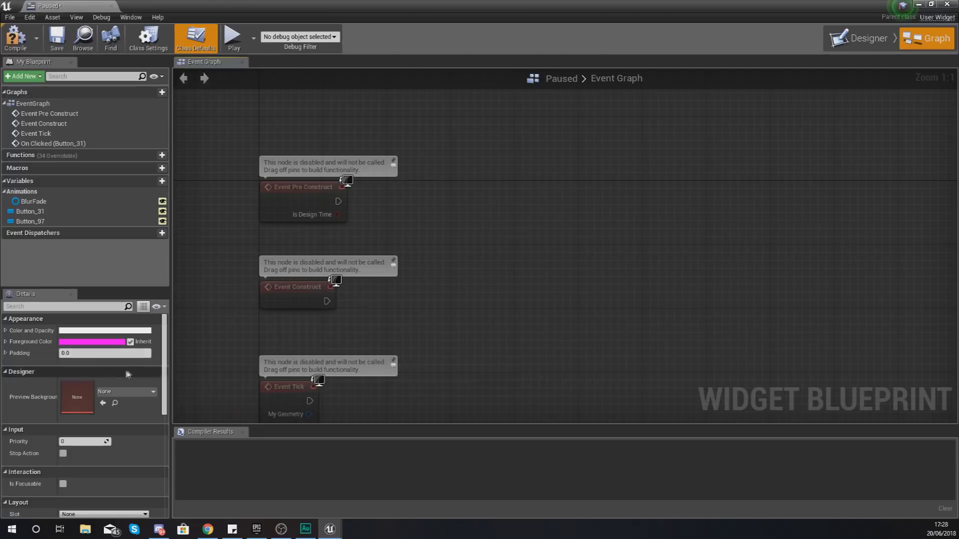
left_click_drag(327, 301, 492, 246)
type("play animation")
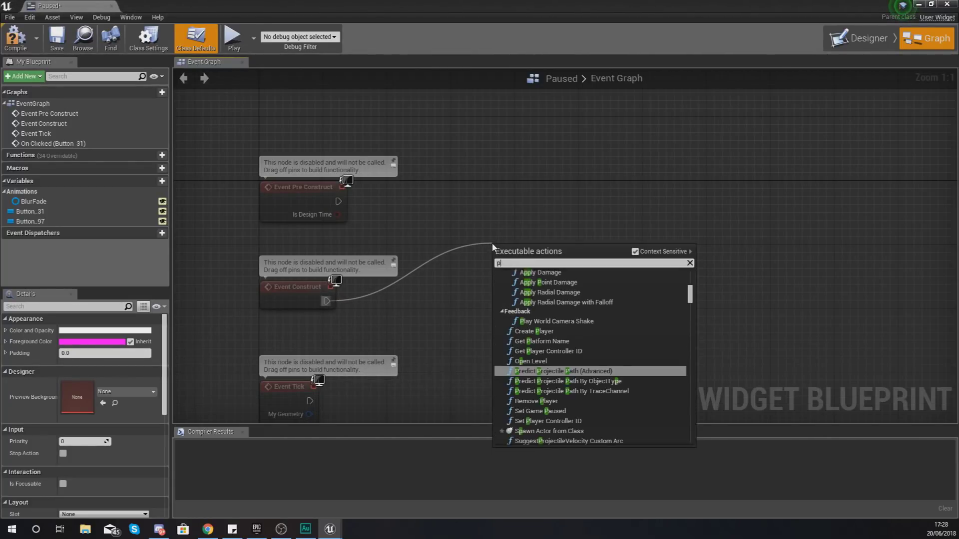
key("Return")
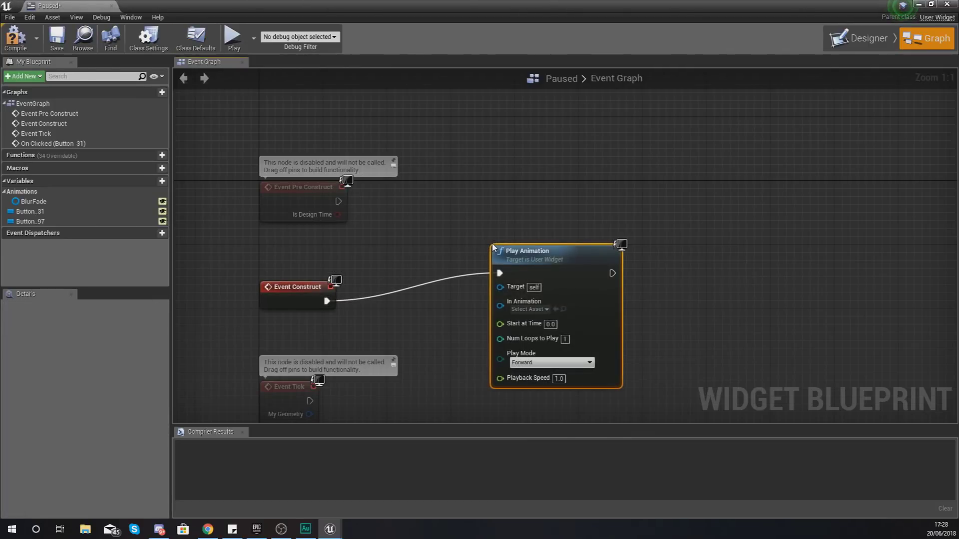
left_click_drag(554, 252, 586, 188)
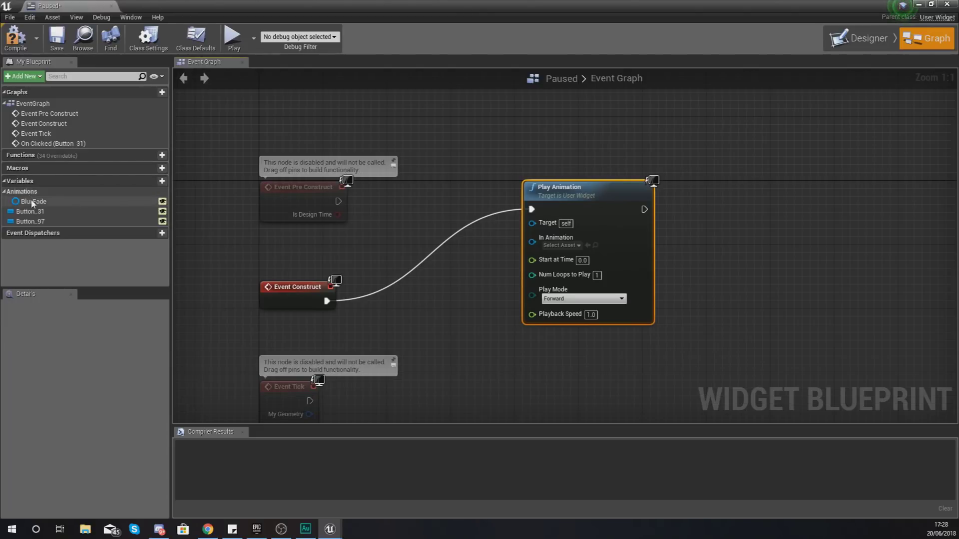
Step: Wire a BlurFade getter into Play Animation's In Animation input and compile
left_click_drag(31, 202, 409, 299)
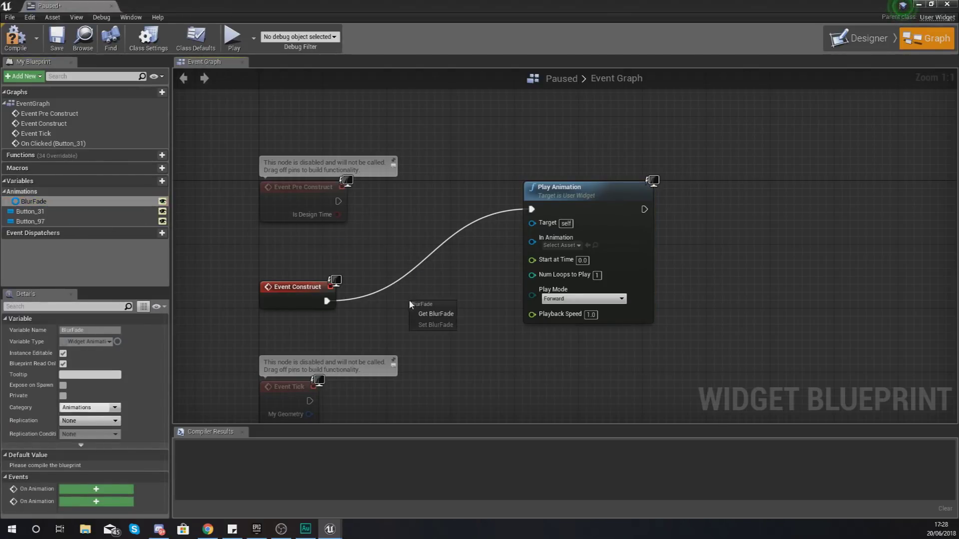
left_click_drag(464, 309, 532, 241)
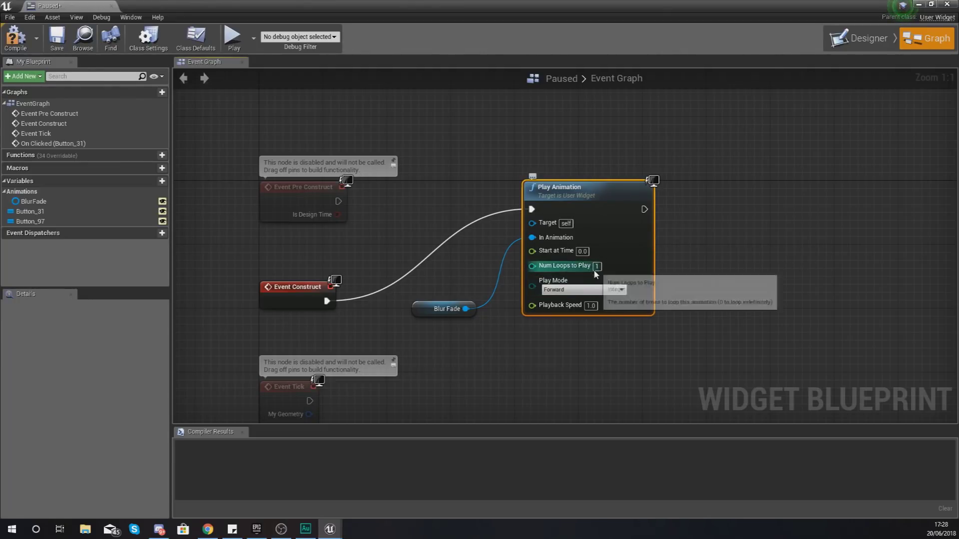
left_click(16, 38)
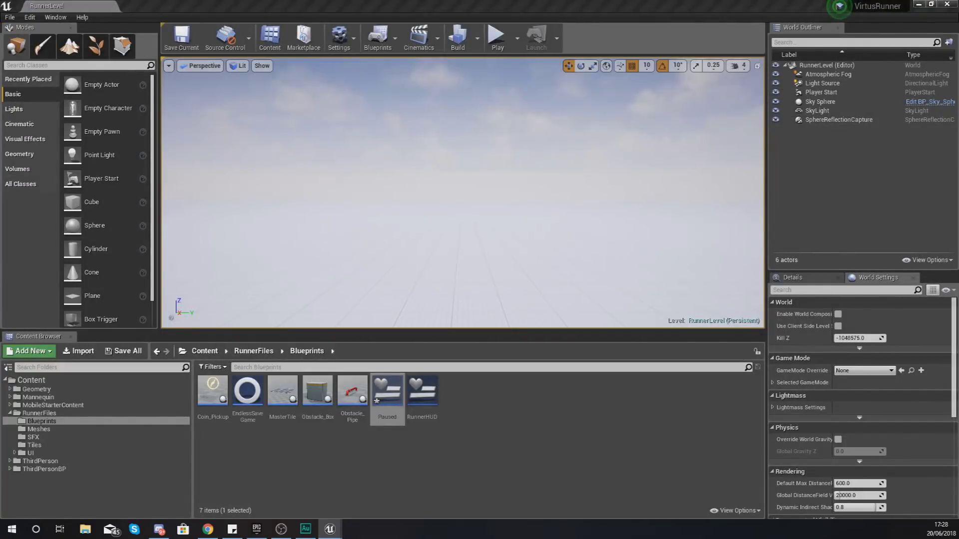
Step: Playtest the level, pause to see the blurred GAME PAUSED! menu, then stop
left_click(495, 40)
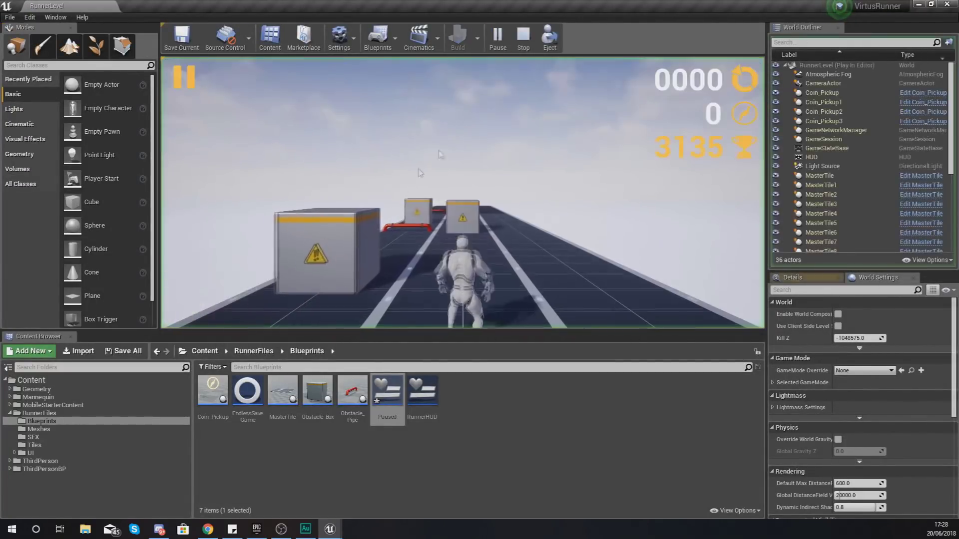
left_click(191, 81)
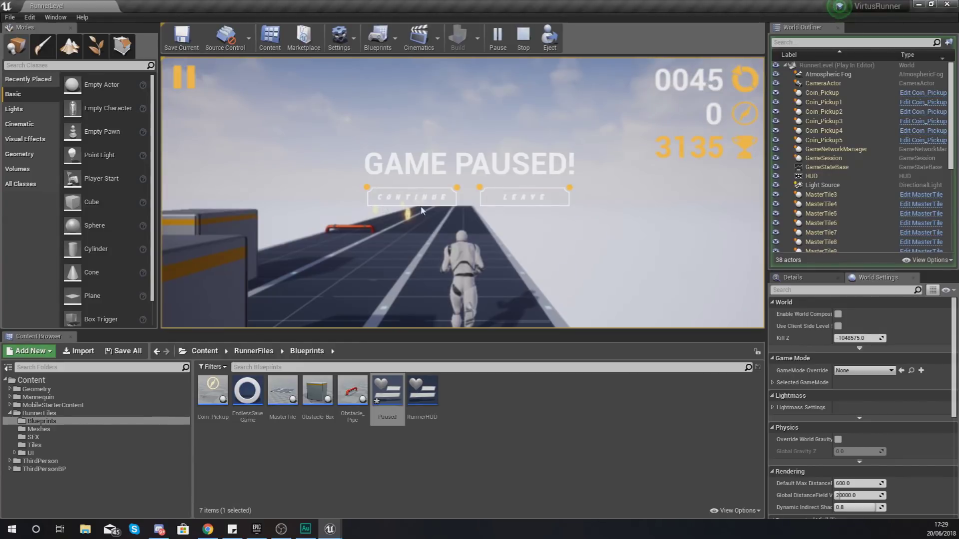
left_click(524, 198)
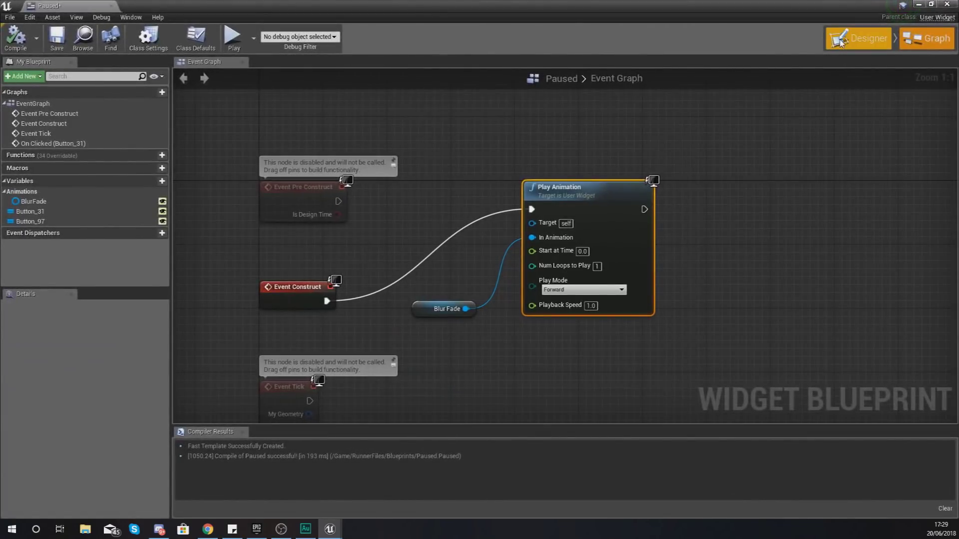
Step: Raise BlurFade's Blur Strength key at 1.00 to 5.0 and start a new playtest
left_click(859, 38)
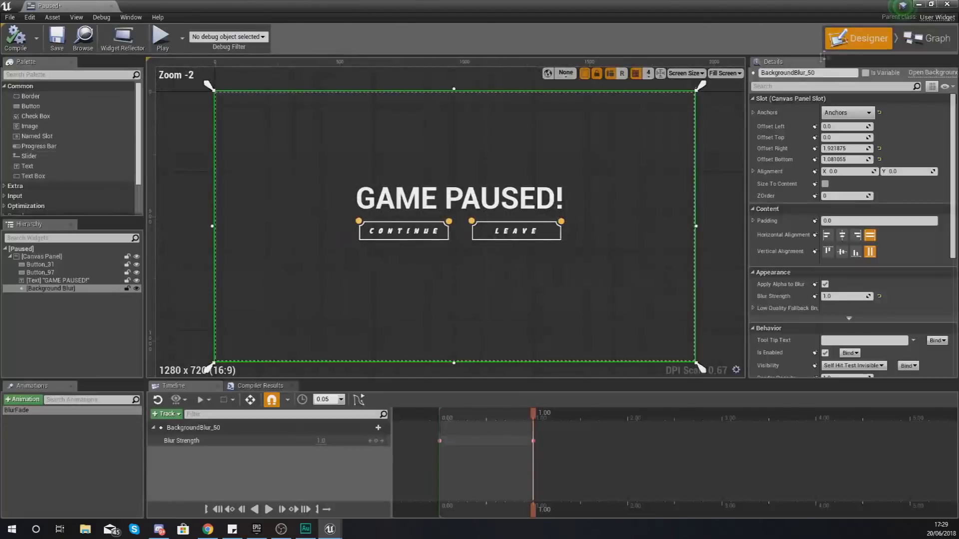
left_click(301, 444)
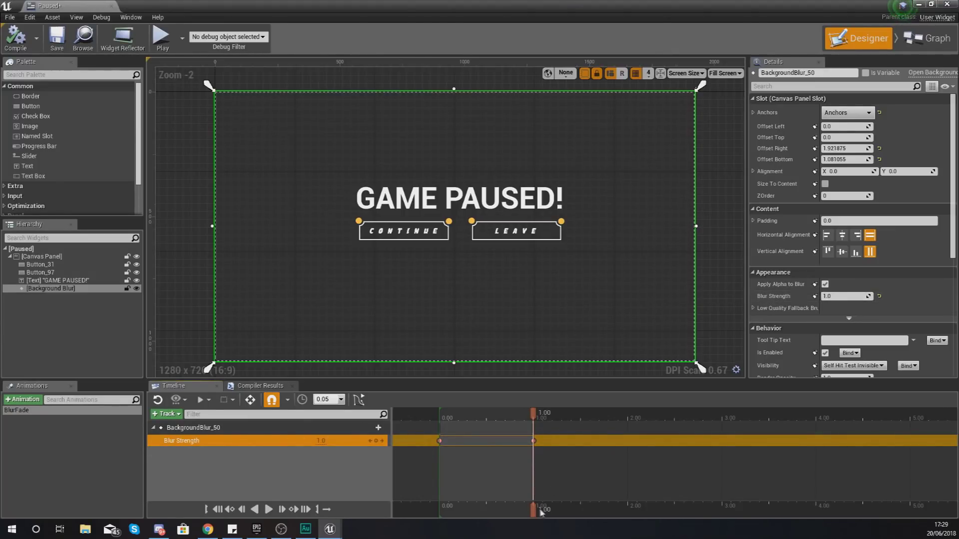
key("Return")
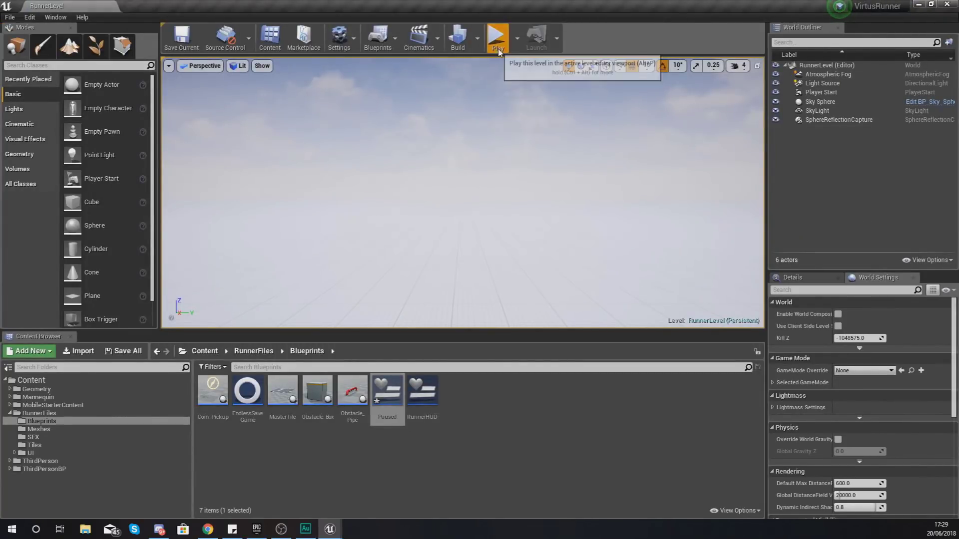
left_click(498, 36)
Step: Pause the run twice to check the blurred GAME PAUSED menu, continue each time, then stop playing
left_click(181, 80)
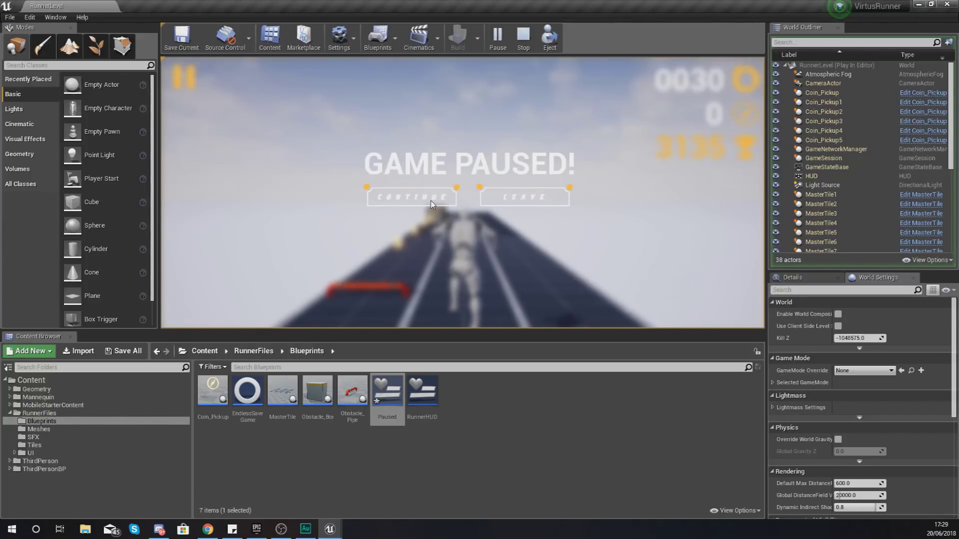
left_click(395, 201)
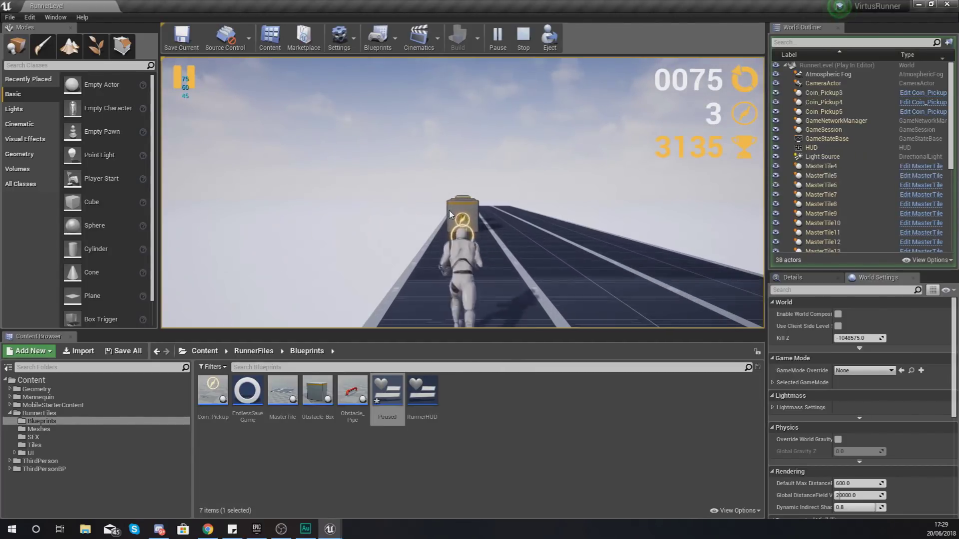
key("d")
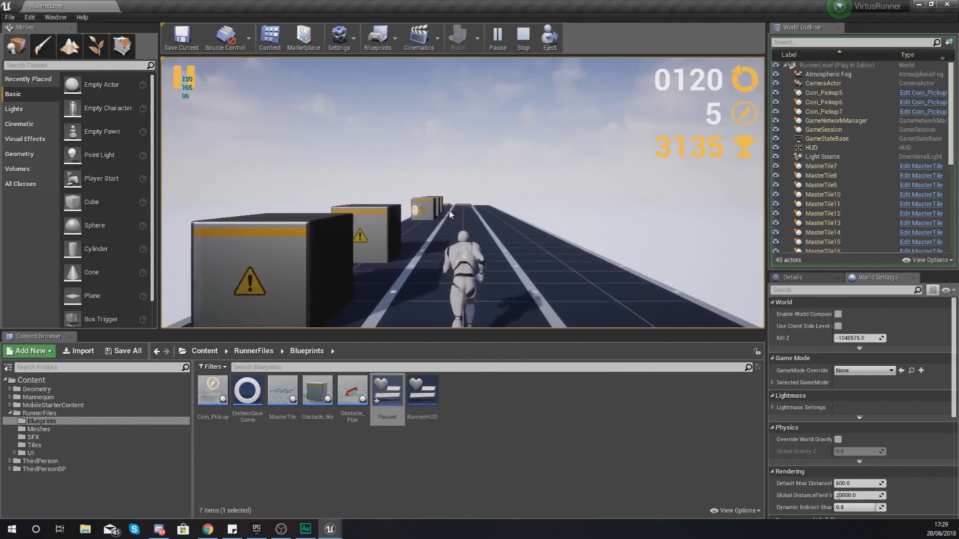
key("d")
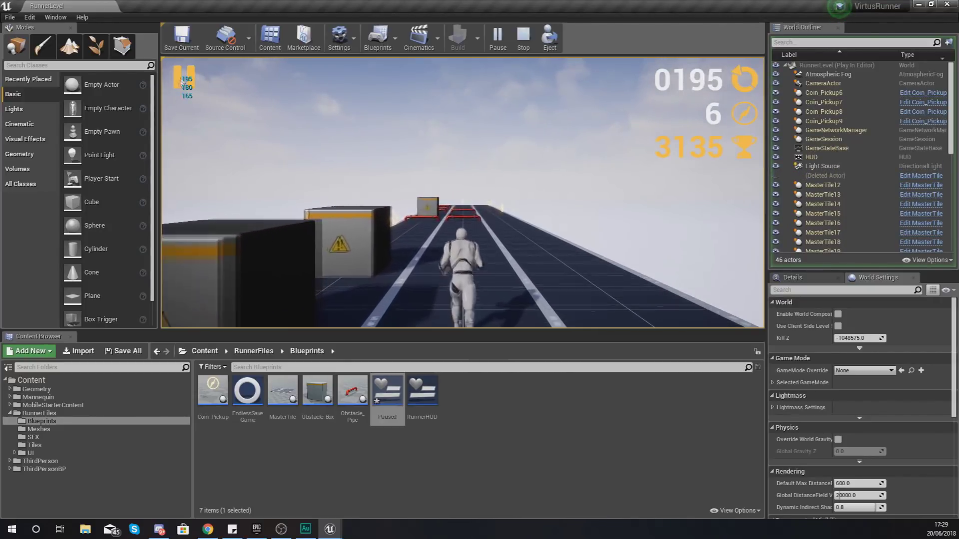
key("p")
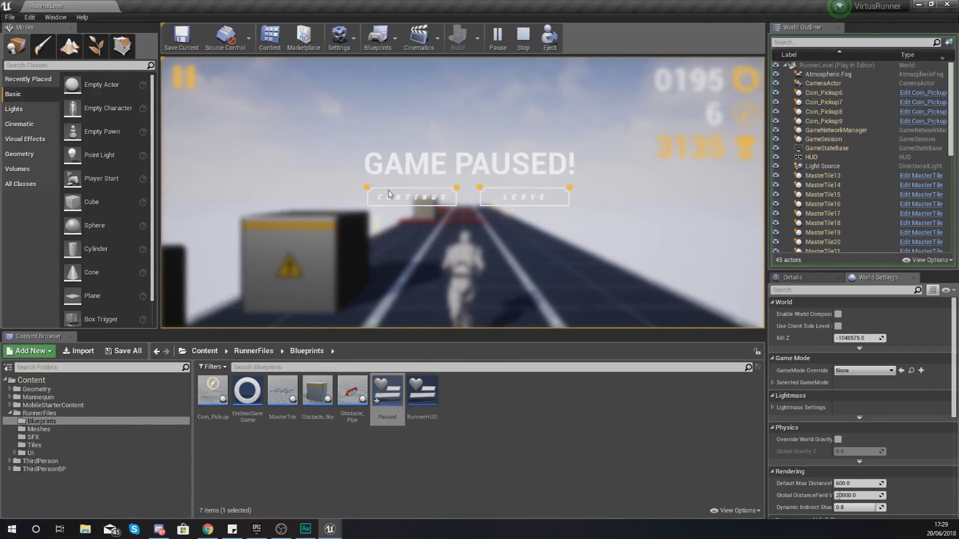
left_click(390, 196)
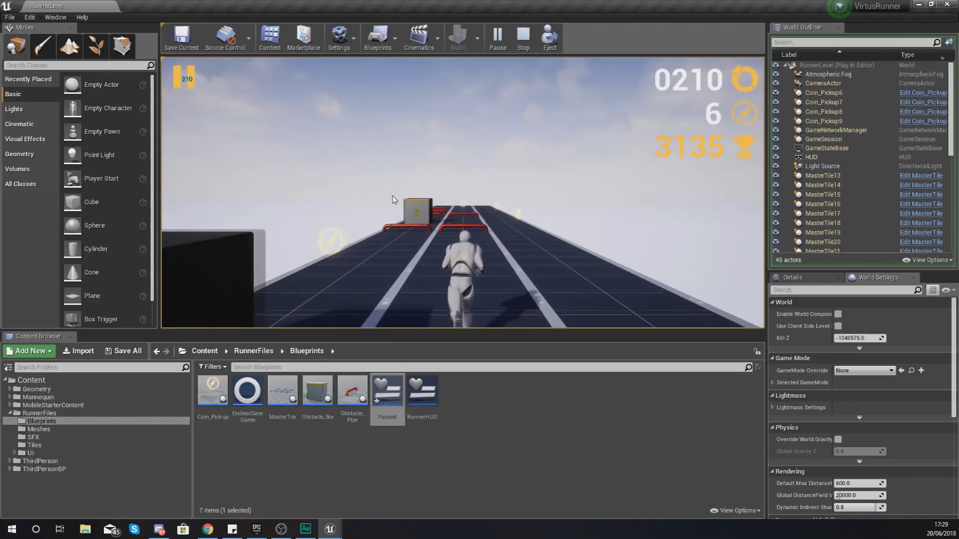
key("Escape")
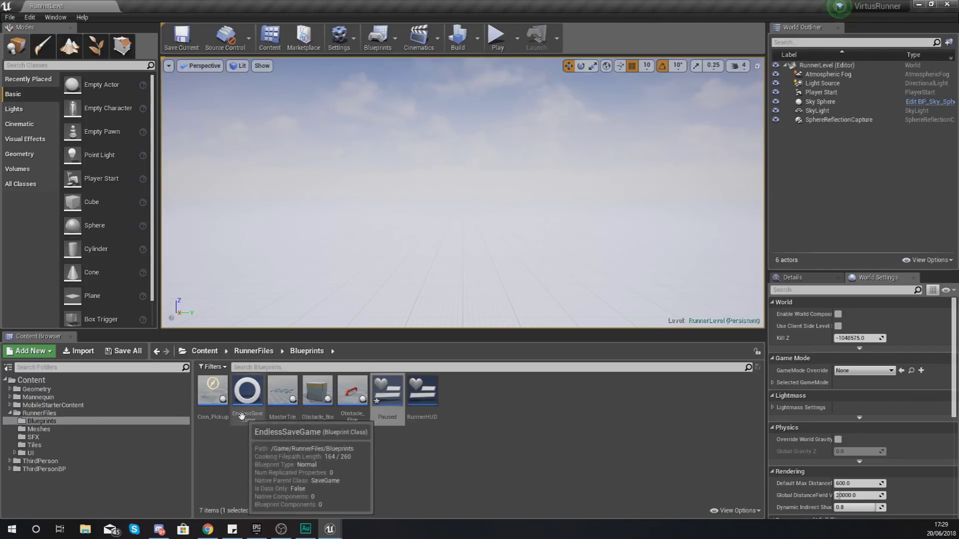
Step: Open the GameOverScreen widget from the UI > EndGame folder
left_click(52, 455)
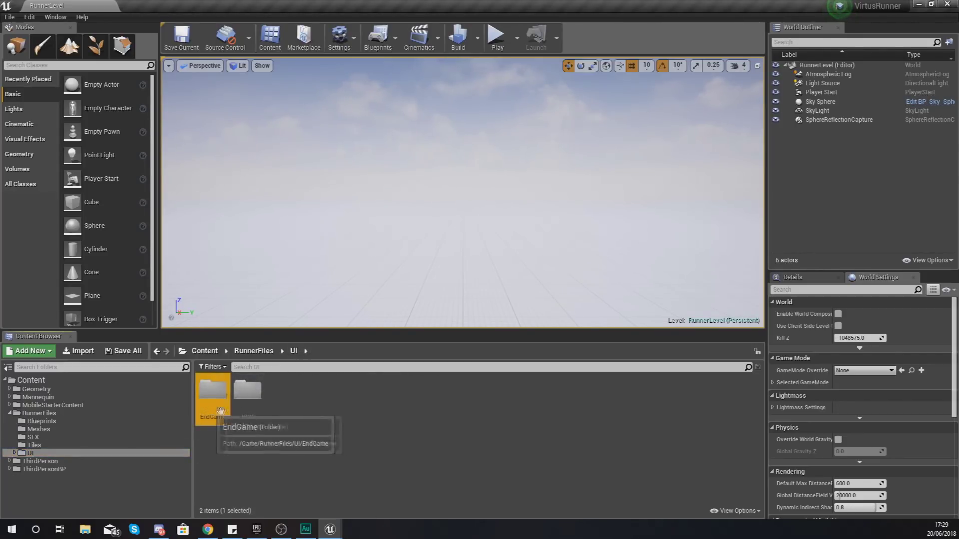
double_click(212, 392)
double_click(282, 395)
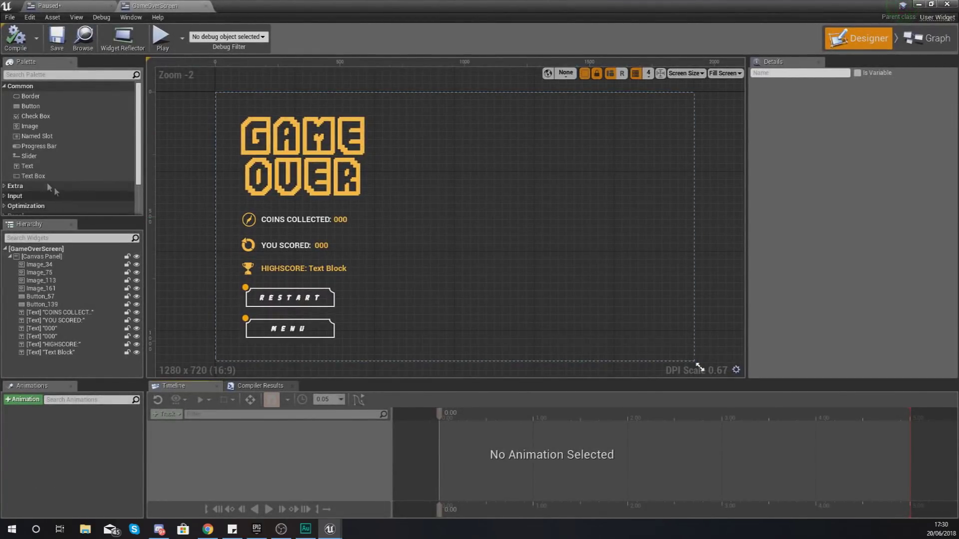
Step: Add a Background Blur to the Game Over canvas and size it 1920 x 1080
left_click(32, 75)
type("blur")
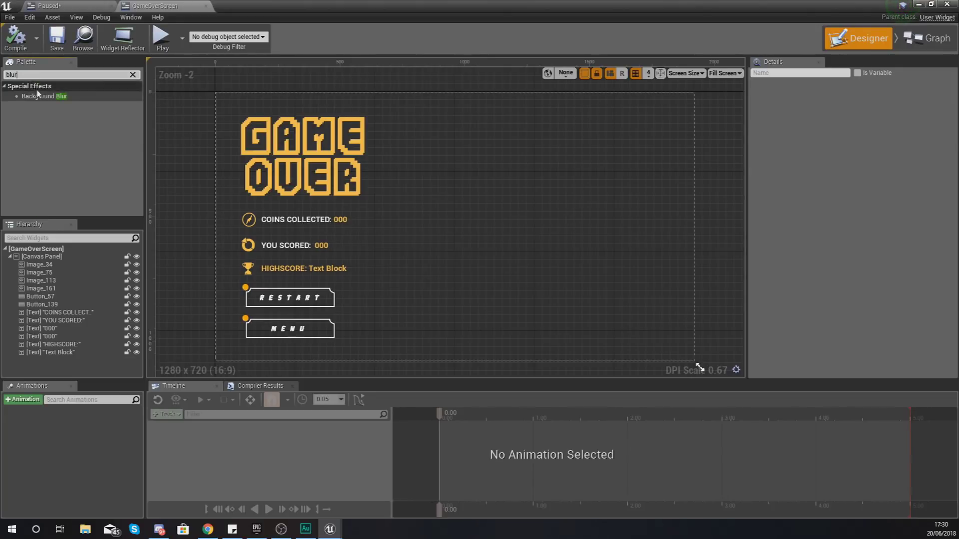
left_click_drag(44, 96, 422, 193)
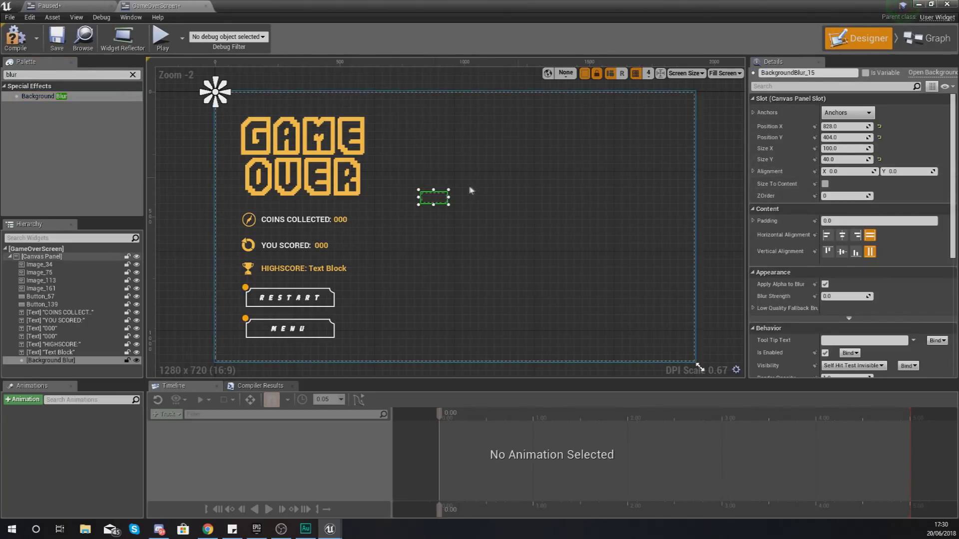
left_click(844, 149)
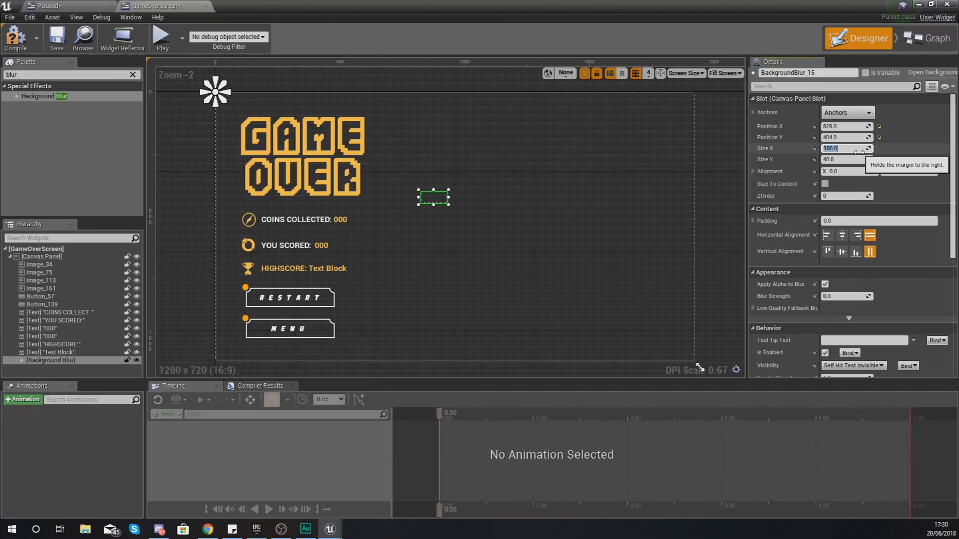
type("1920")
key("Tab")
type("1080")
key("Return")
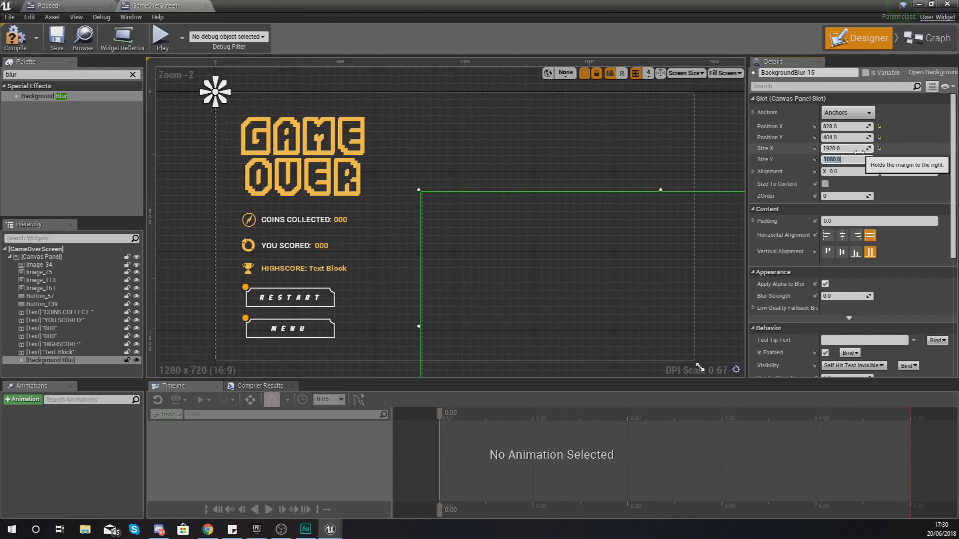
Step: Anchor the blur to full-screen stretch with left, top, right and bottom offsets of 0
left_click(848, 112)
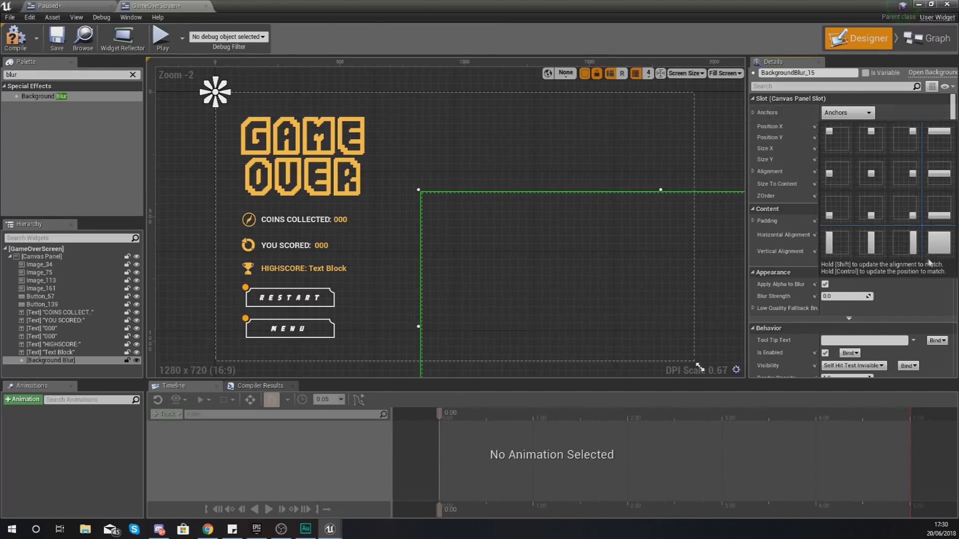
left_click(936, 255)
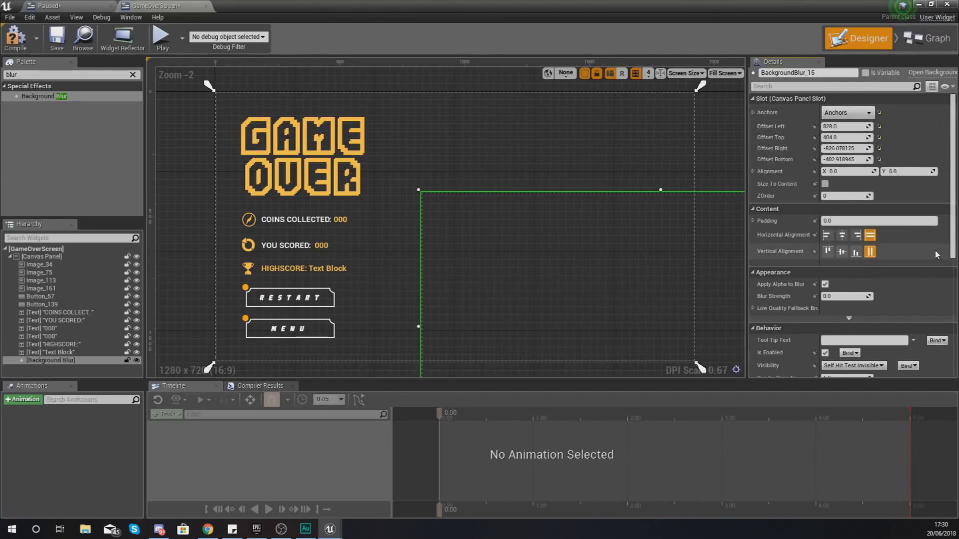
left_click(842, 127)
type("0")
left_click(840, 138)
type("0")
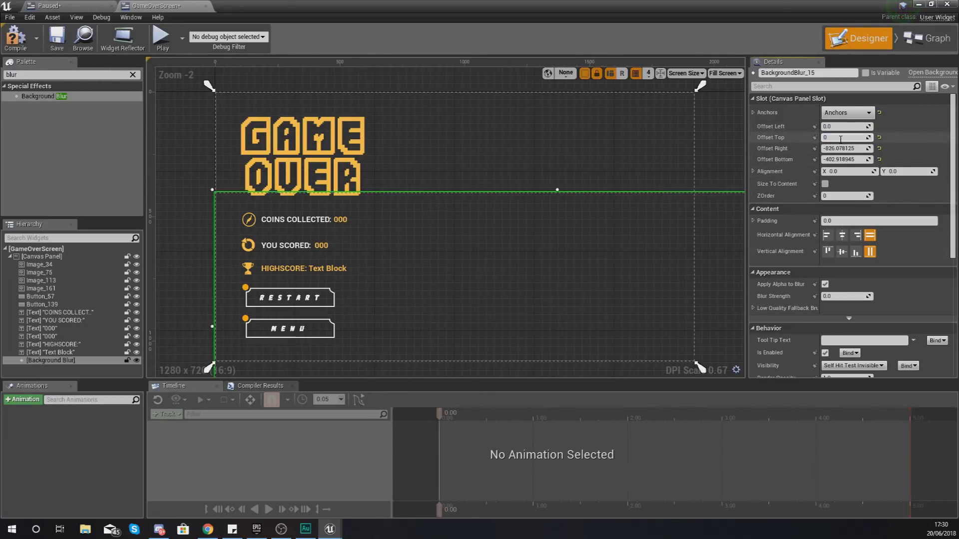
key("Return")
left_click(840, 148)
type("0")
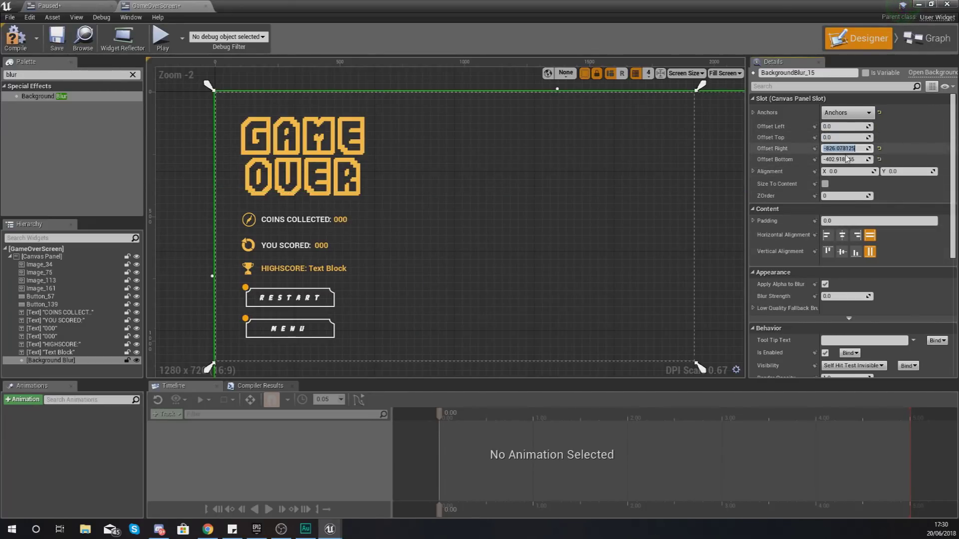
left_click(842, 159)
type("0")
key("Return")
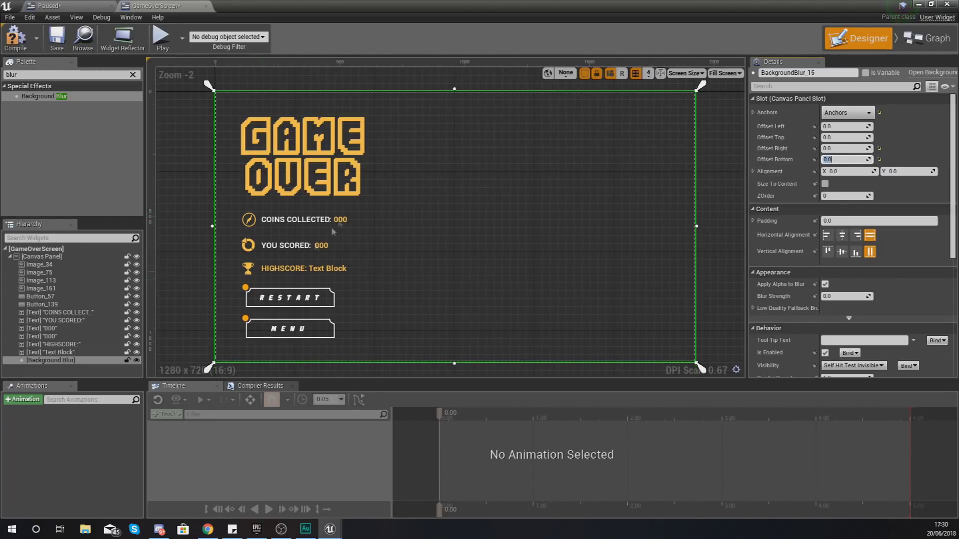
Step: Keep the Background Blur's ZOrder at 0
left_click(847, 196)
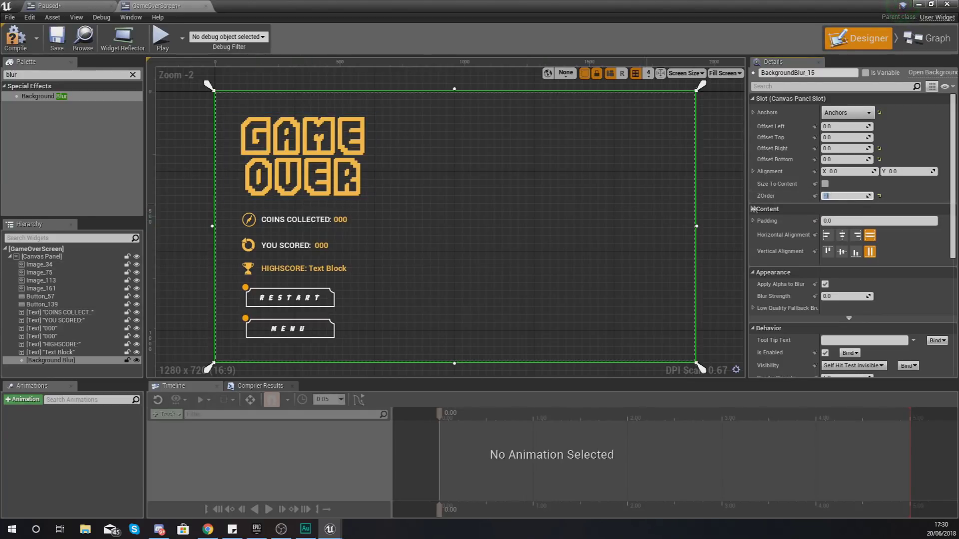
type("1")
key("Return")
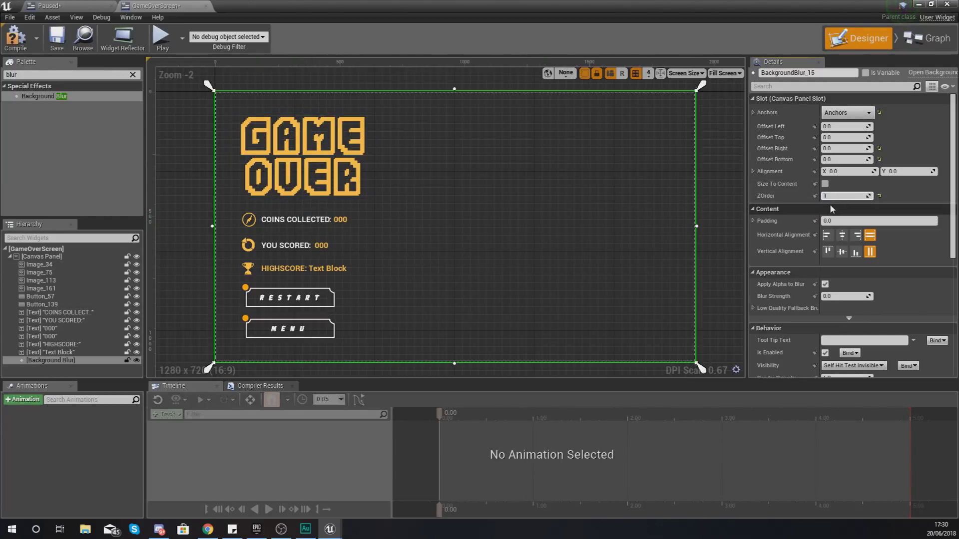
type("0")
key("Return")
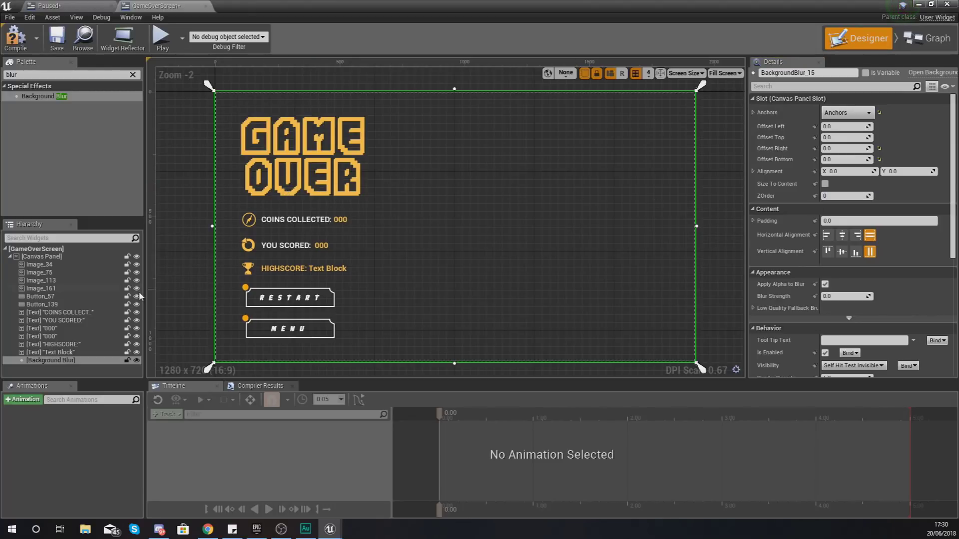
Step: Raise the ZOrder of the icons and the RESTART and MENU buttons above the blur
left_click(63, 265)
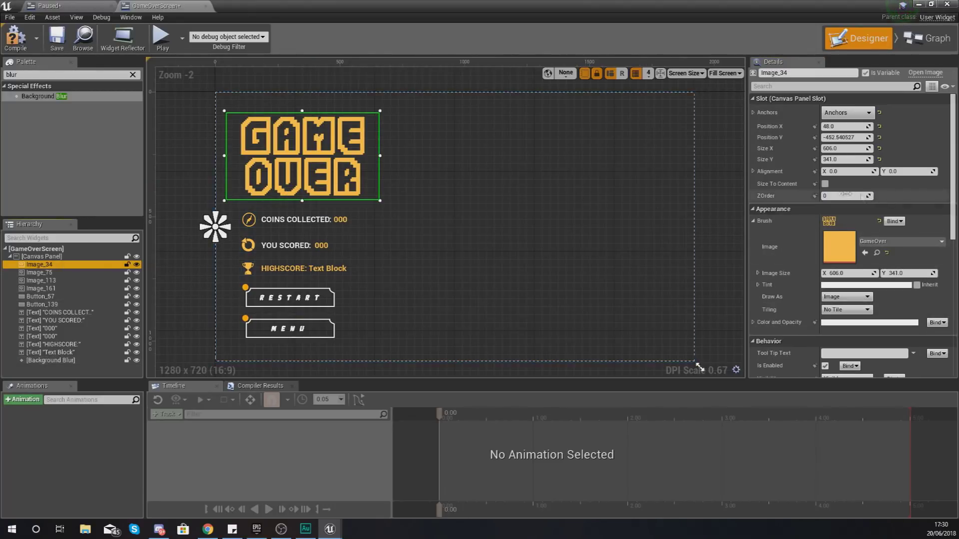
left_click(40, 272)
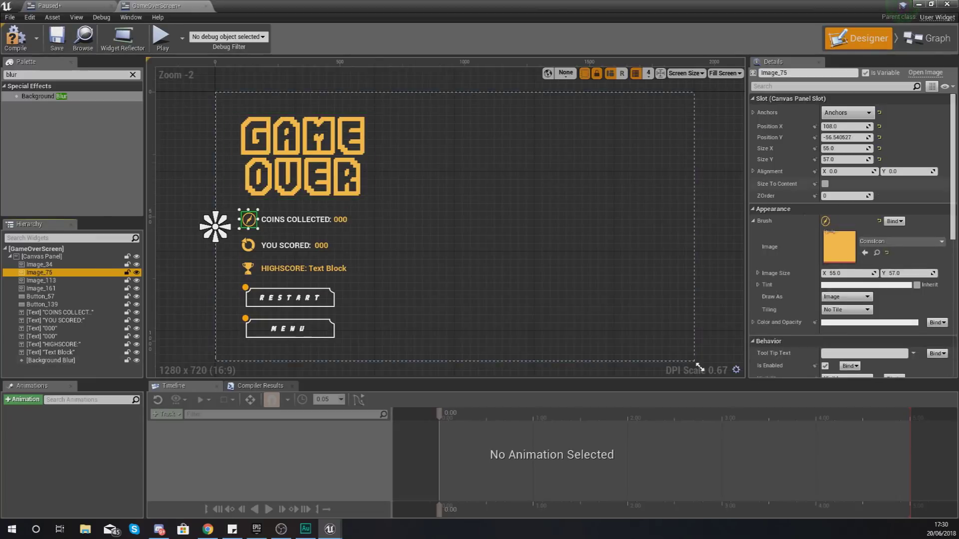
left_click(826, 196)
type("3")
left_click(48, 281)
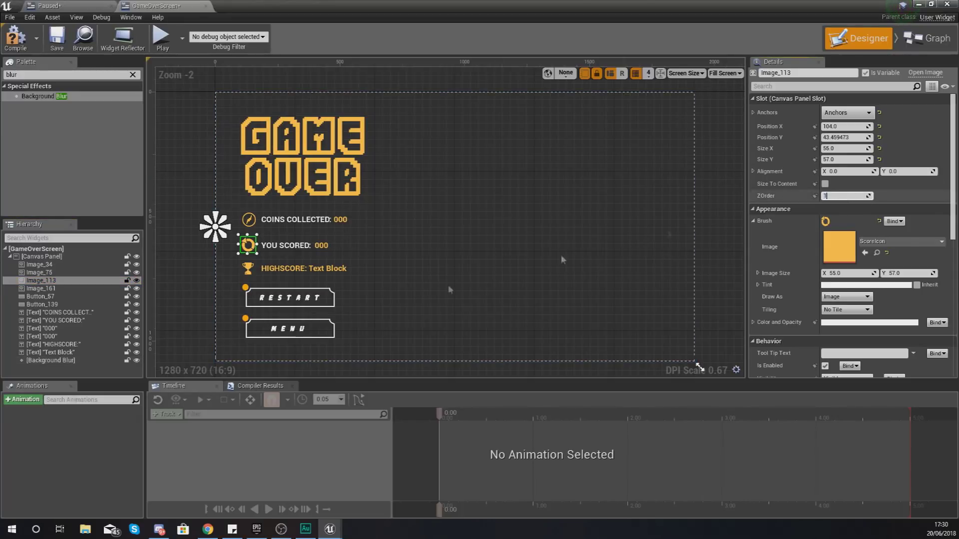
left_click(75, 289)
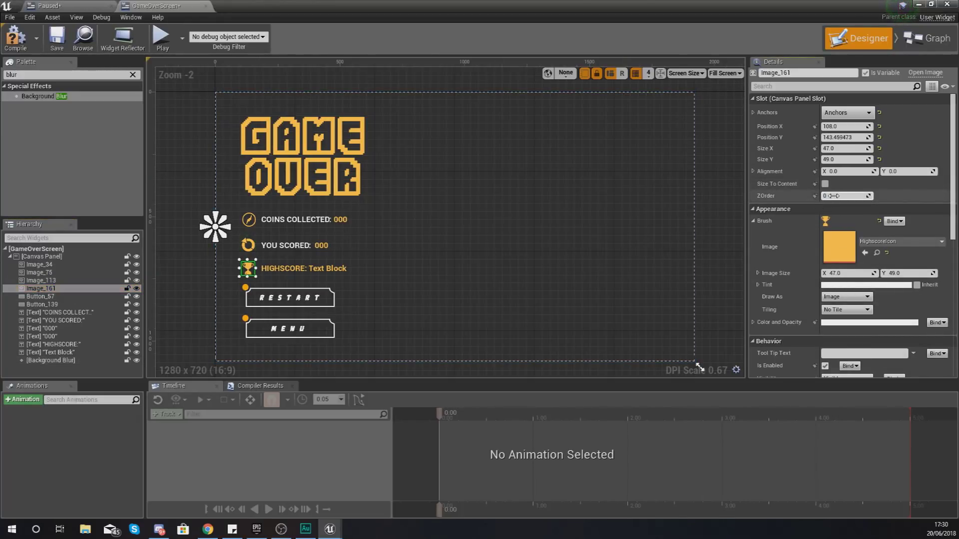
left_click(40, 297)
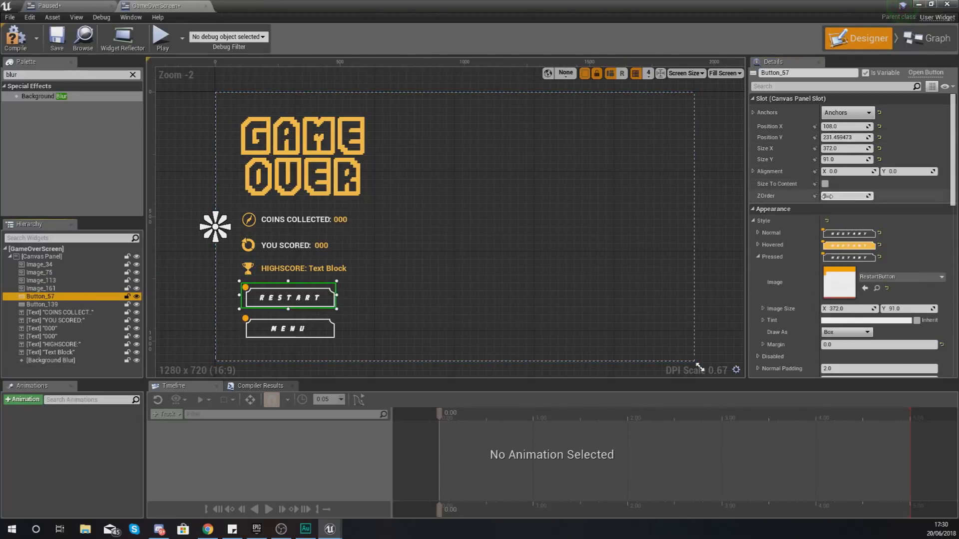
left_click_drag(846, 195, 852, 196)
left_click(111, 304)
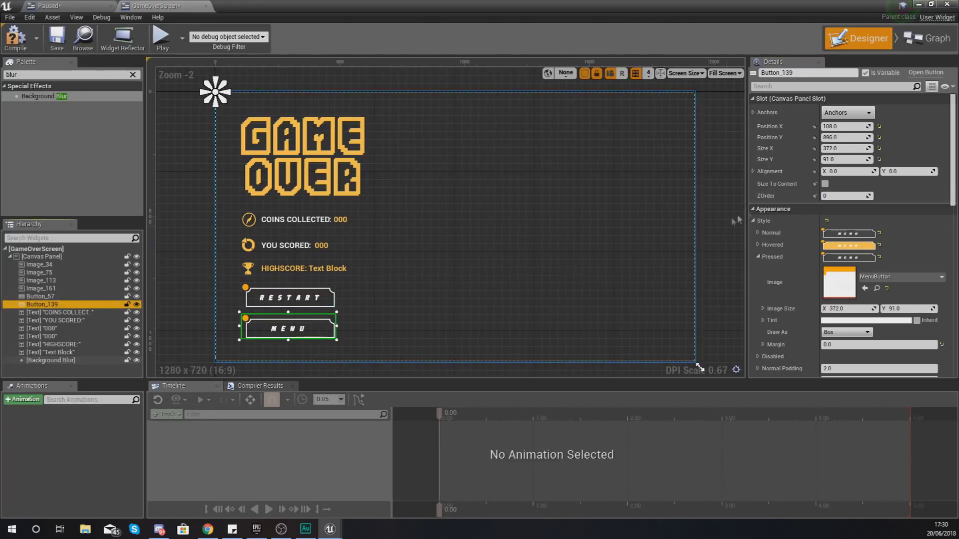
left_click(845, 196)
left_click(43, 313)
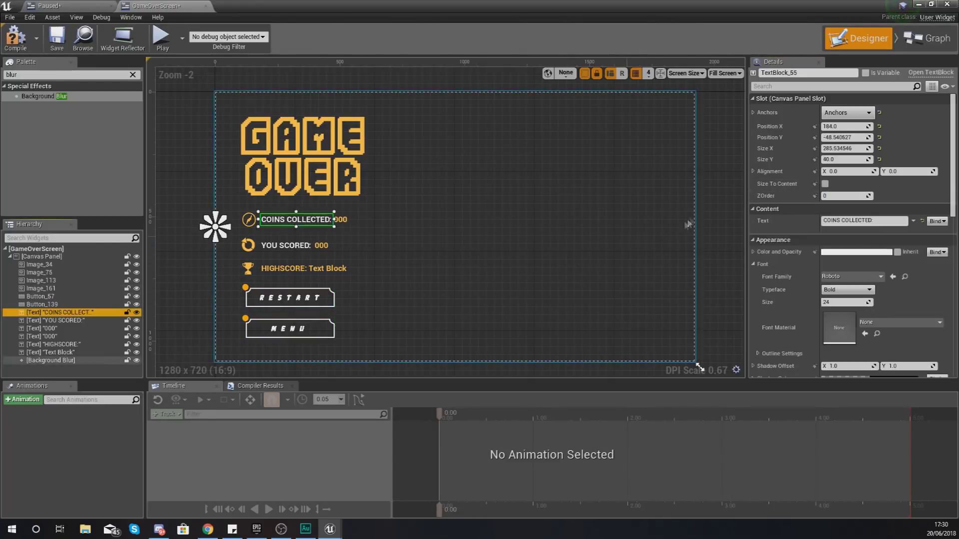
left_click(835, 195)
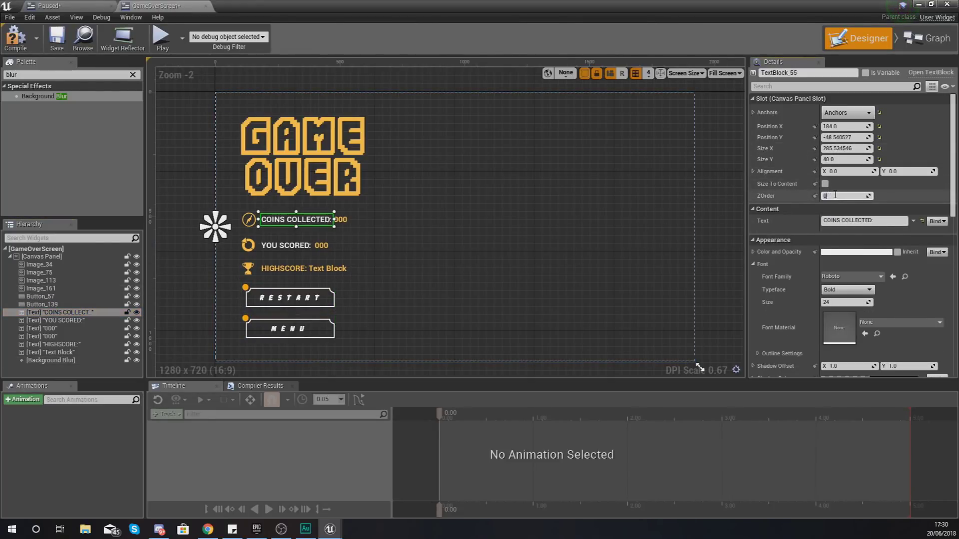
Step: Set ZOrder 1 on YOU SCORED, the 000 values and the high score text, then select the Background Blur
left_click(64, 320)
left_click(833, 196)
type("1")
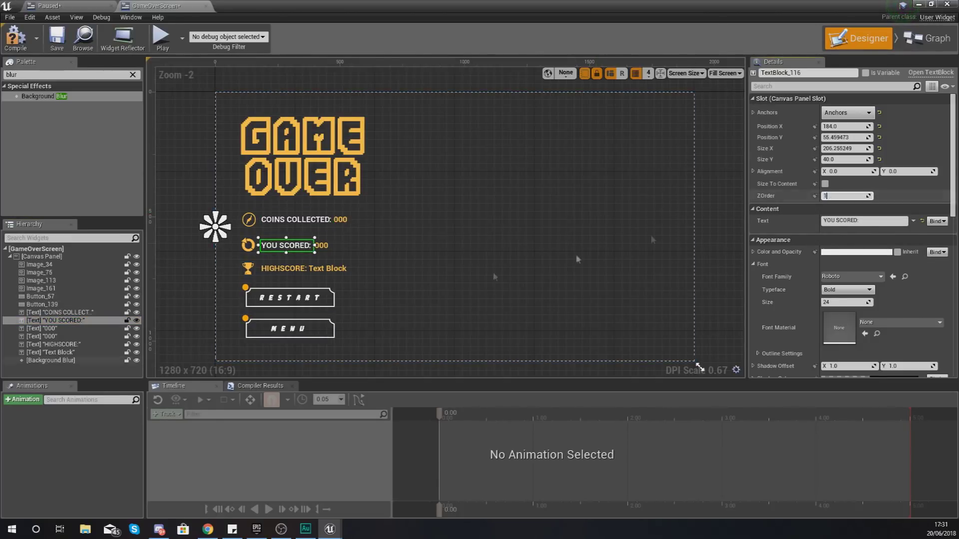
left_click(50, 336)
left_click(352, 220)
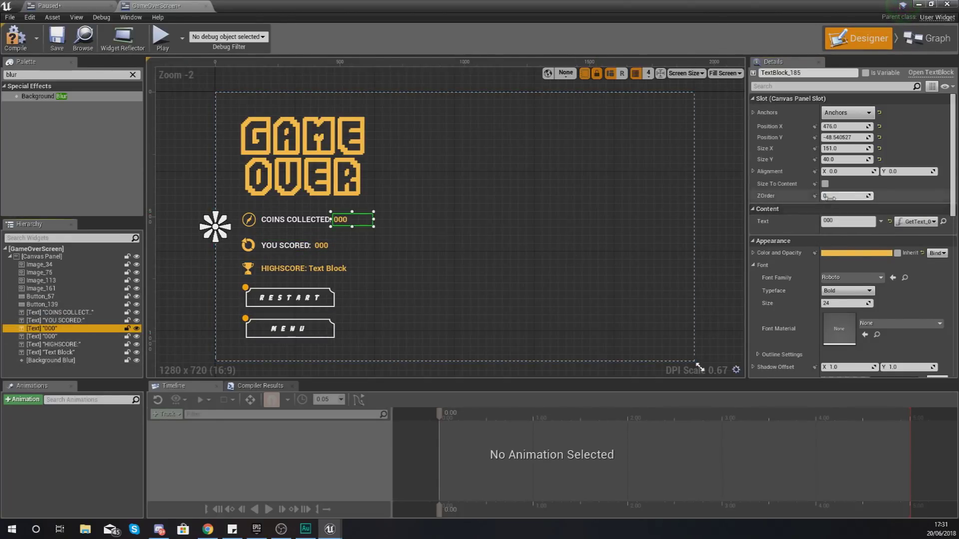
left_click(99, 336)
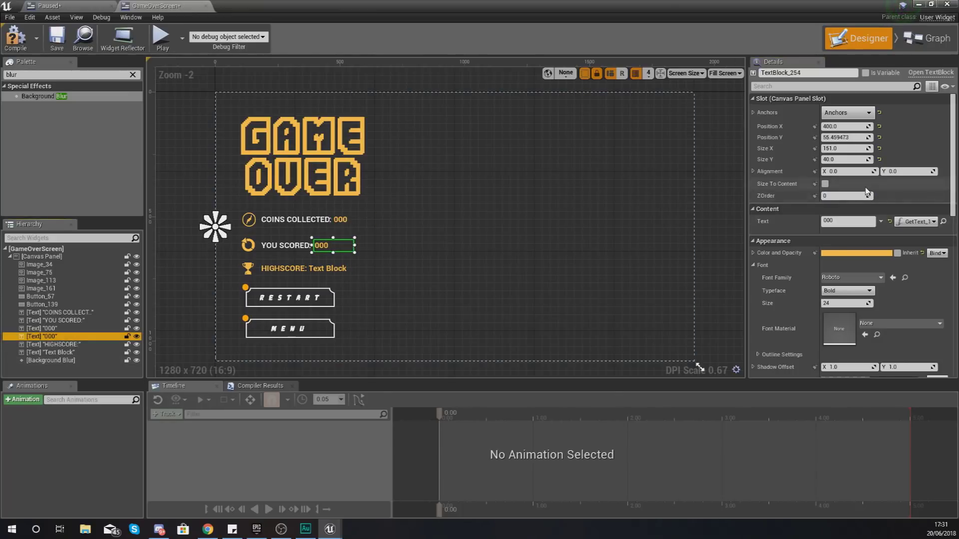
left_click(867, 196)
type("1")
left_click(72, 345)
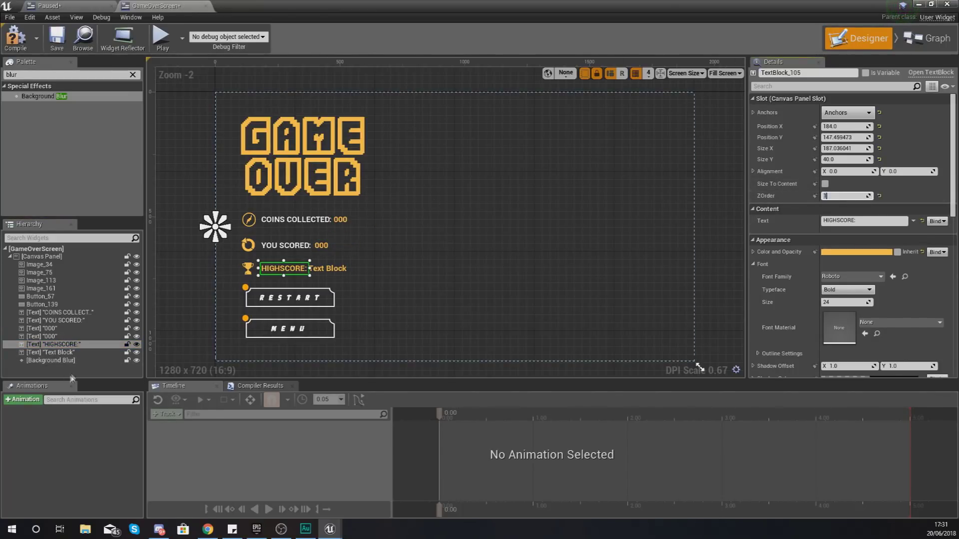
left_click(55, 352)
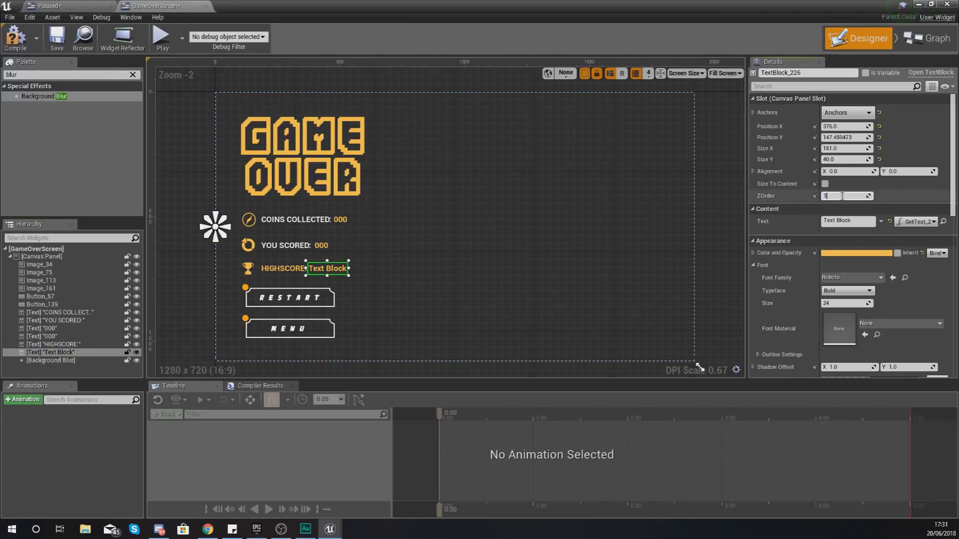
key("Return")
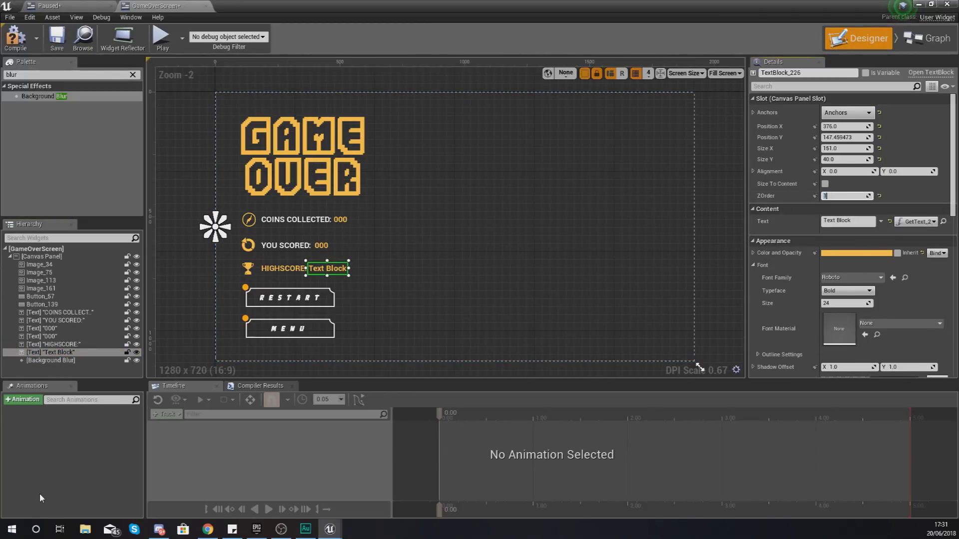
left_click(39, 360)
left_click(23, 400)
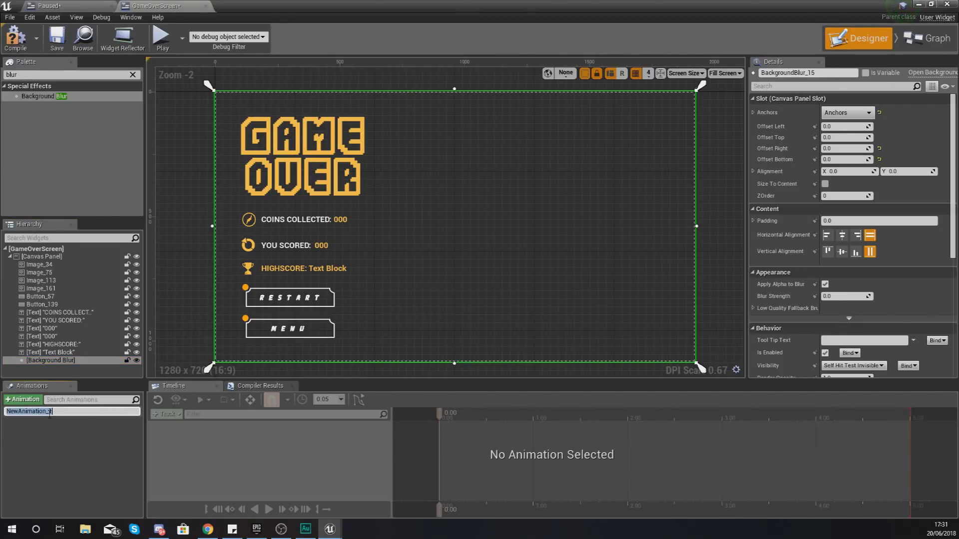
Step: Create the BlurFade animation with a Blur Strength track for BackgroundBlur_15
type("BlurFade")
key("Return")
left_click(49, 410)
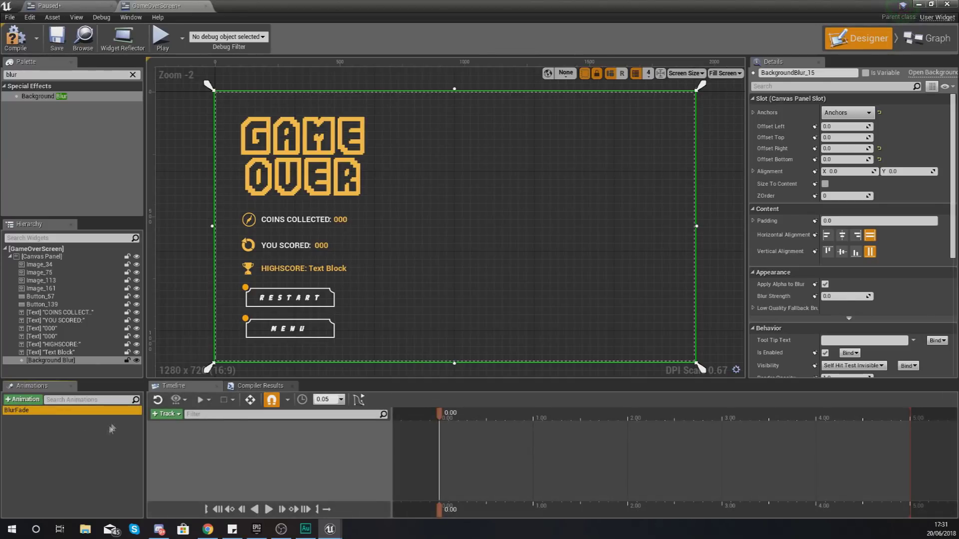
left_click(155, 414)
left_click(176, 423)
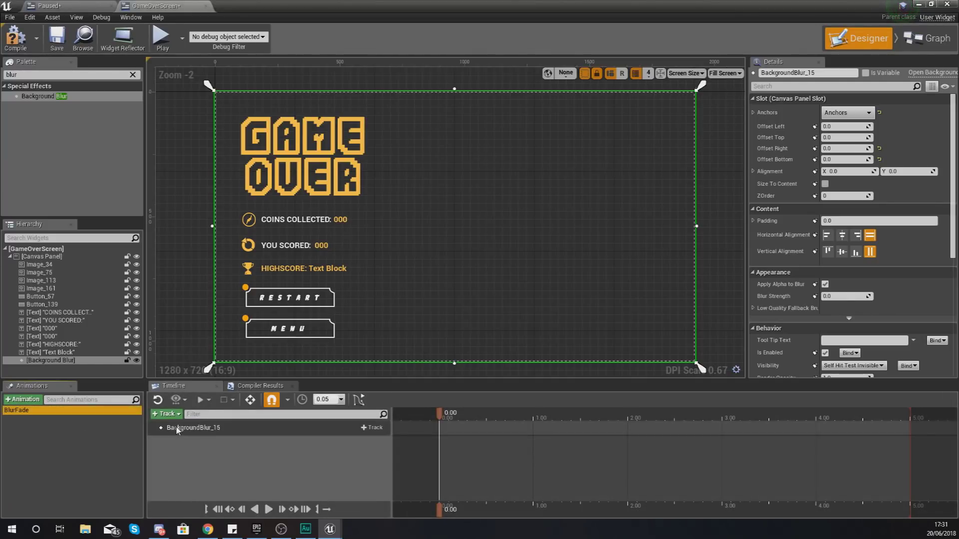
left_click(380, 428)
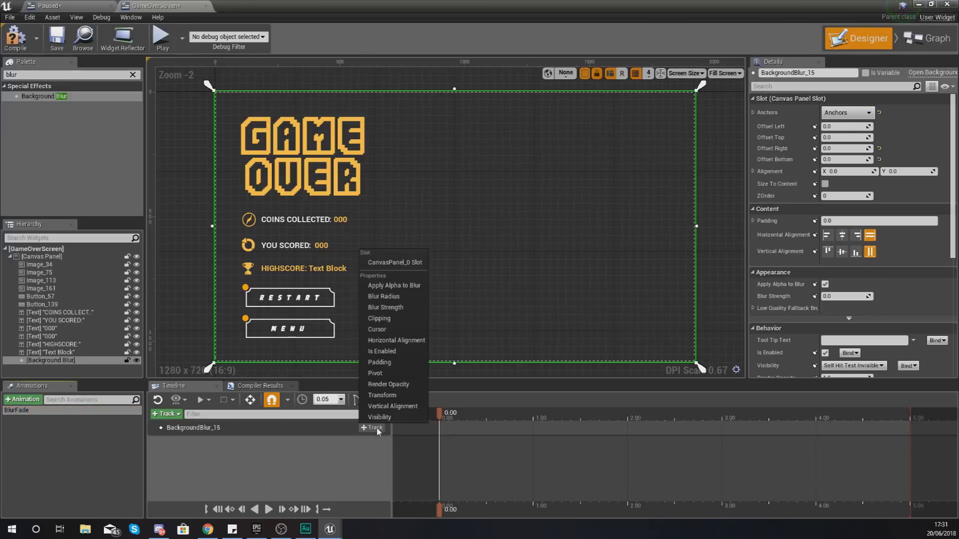
left_click(412, 308)
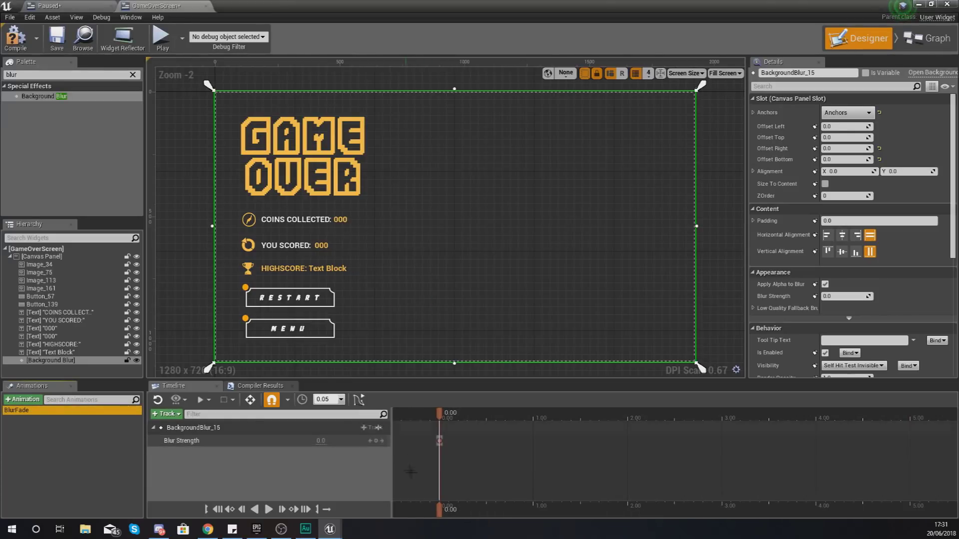
Step: Key Blur Strength to 5 at the 1.00 second mark
left_click(441, 515)
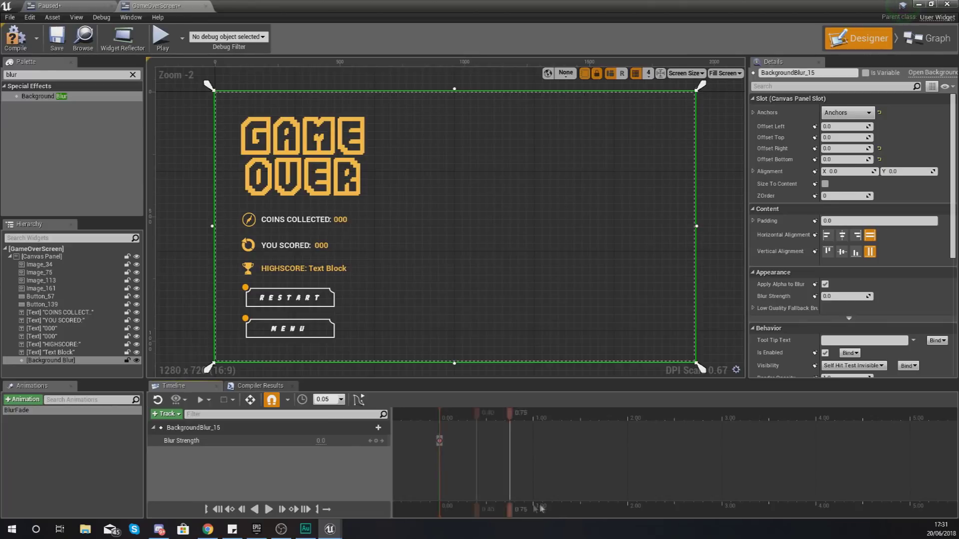
left_click(325, 441)
type("5")
key("Return")
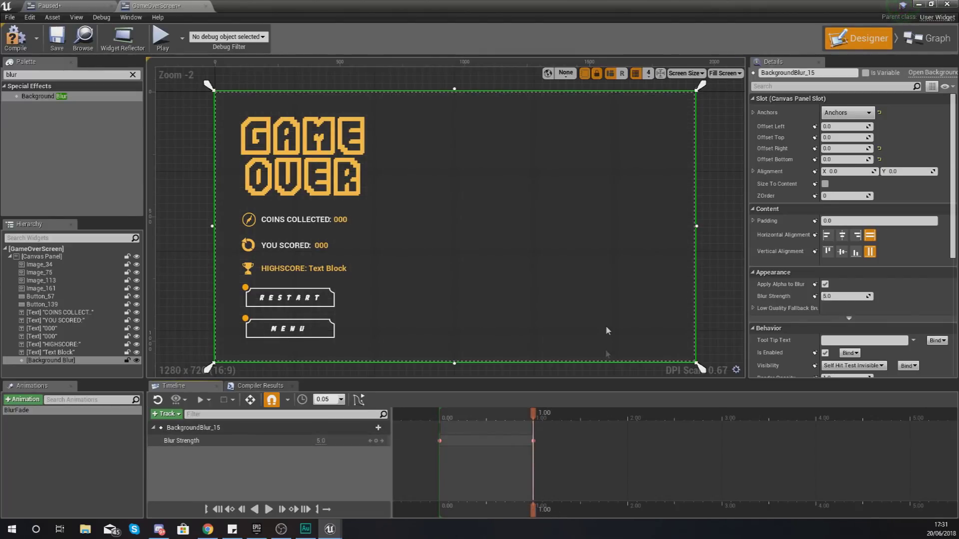
left_click(932, 39)
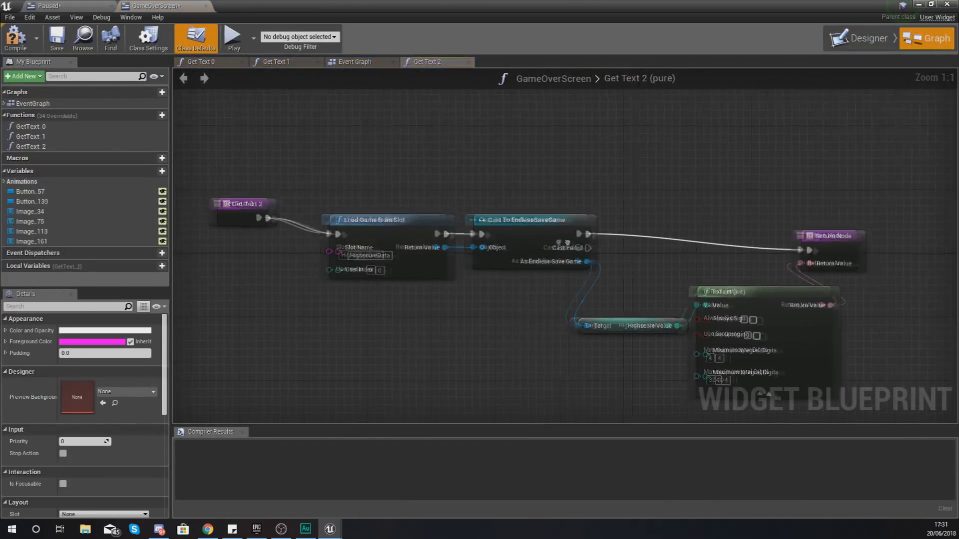
Step: Wire a Play Animation node to Event Construct in the Event Graph and compile
left_click(355, 62)
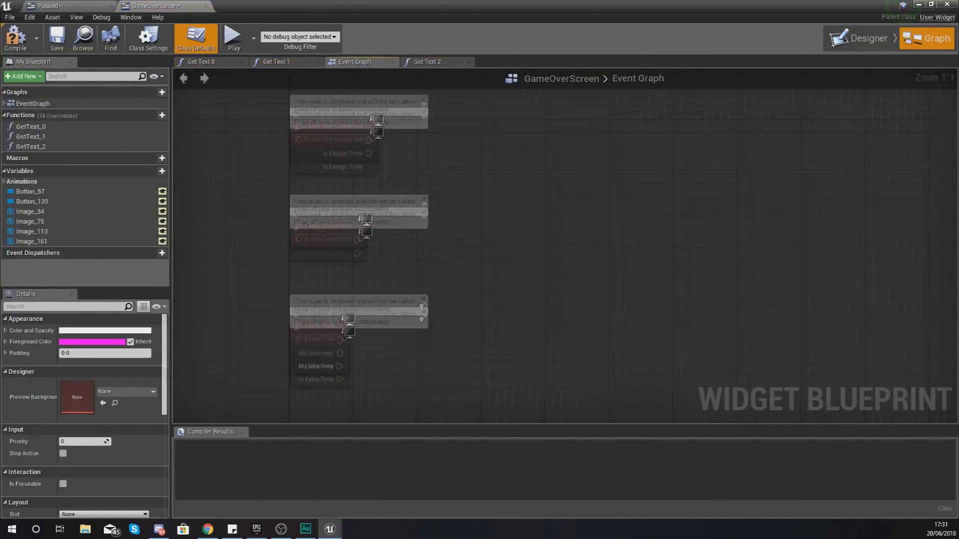
mouse_move(357, 262)
left_mouse_down()
mouse_move(445, 258)
mouse_move(371, 266)
left_mouse_up()
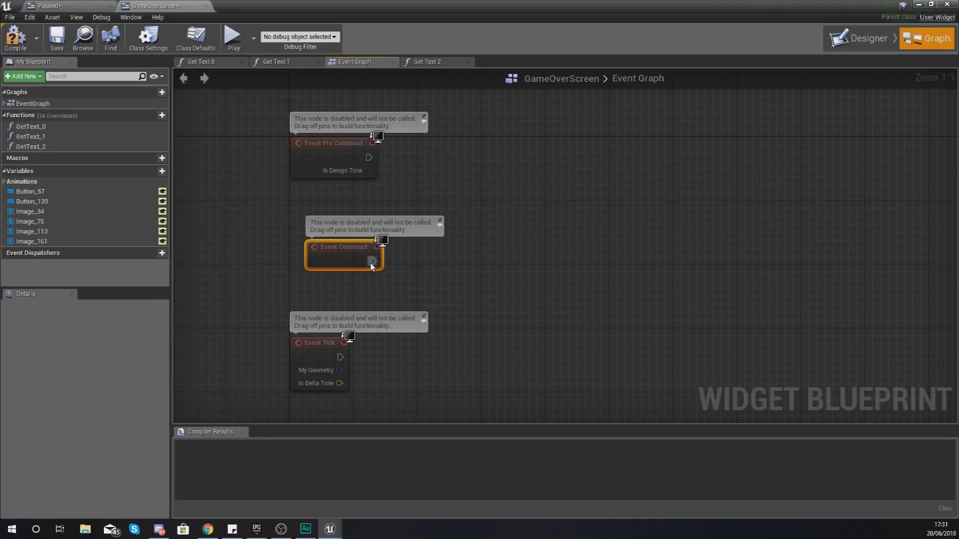
left_click_drag(495, 245, 494, 245)
type("play animation")
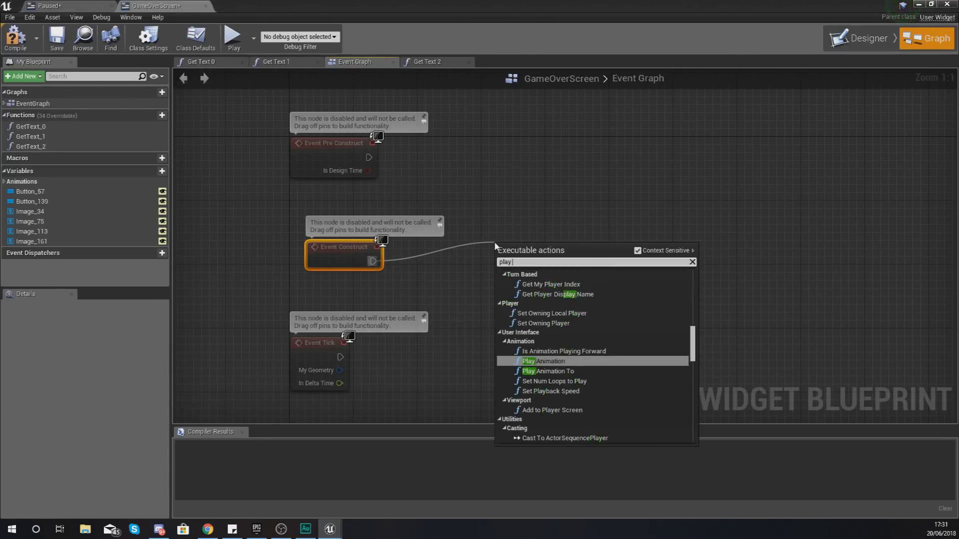
key("Return")
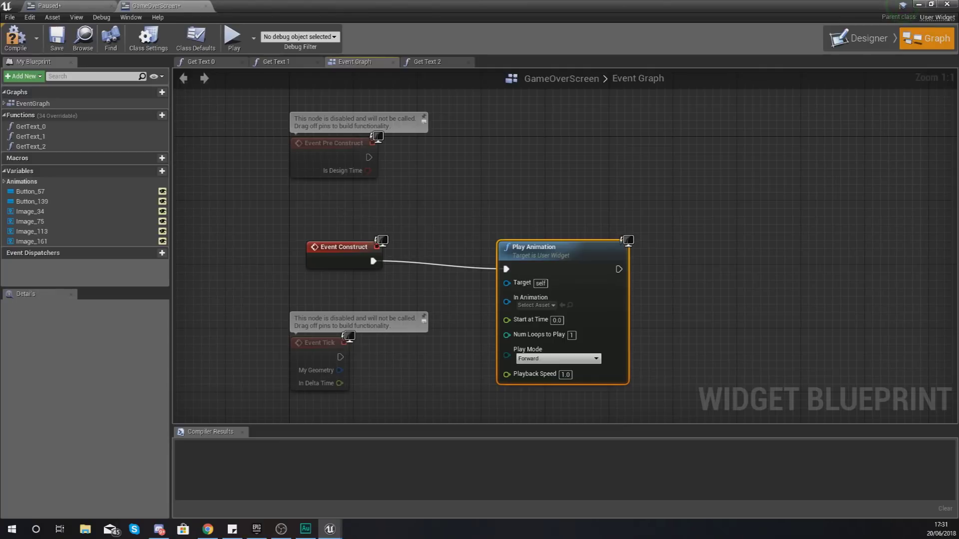
left_click(16, 37)
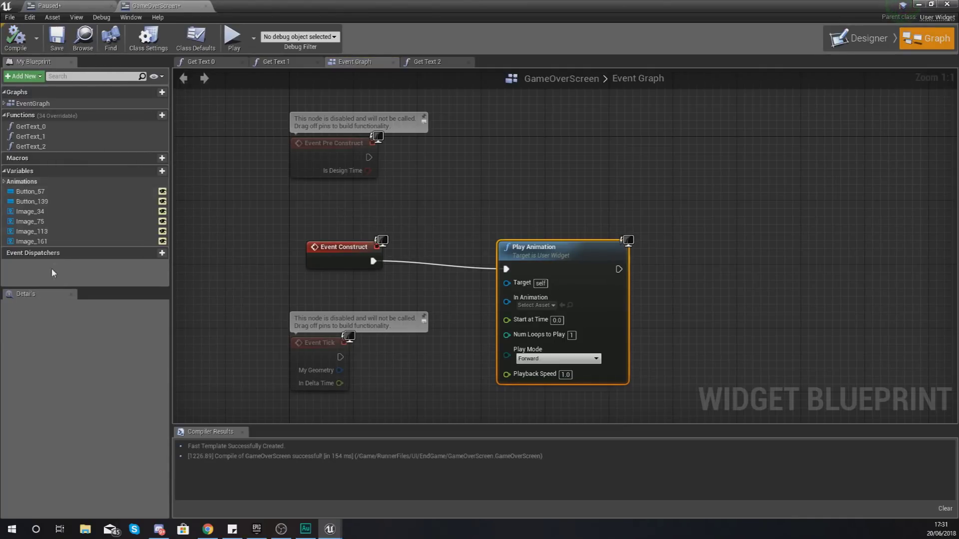
Step: Add a BlurFade getter node to feed the Play Animation's In Animation
left_click(6, 184)
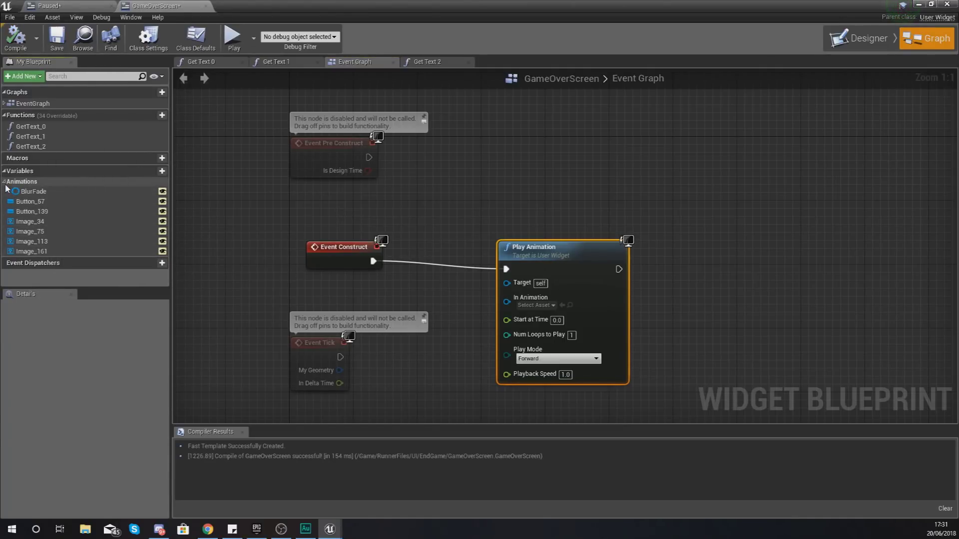
left_click_drag(33, 191, 507, 301)
left_click(428, 300)
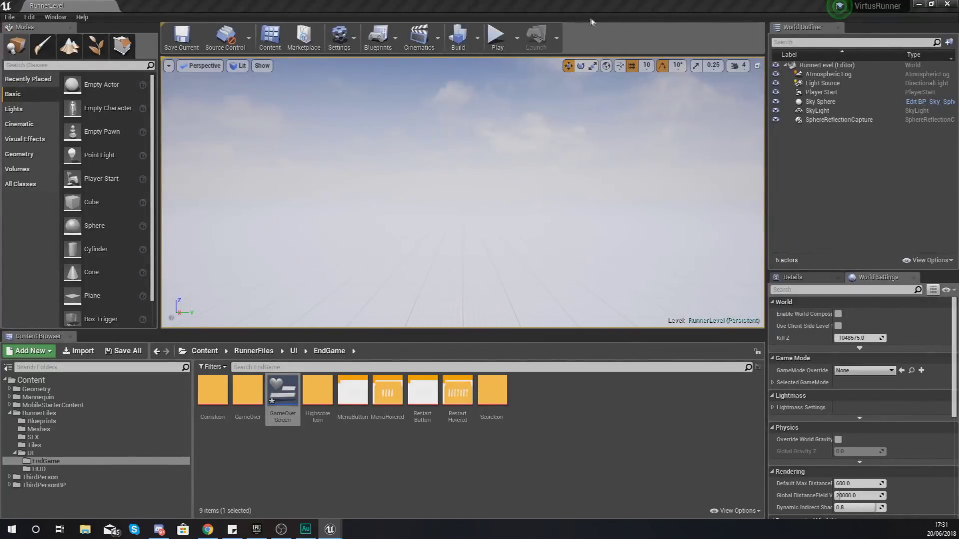
left_click(496, 37)
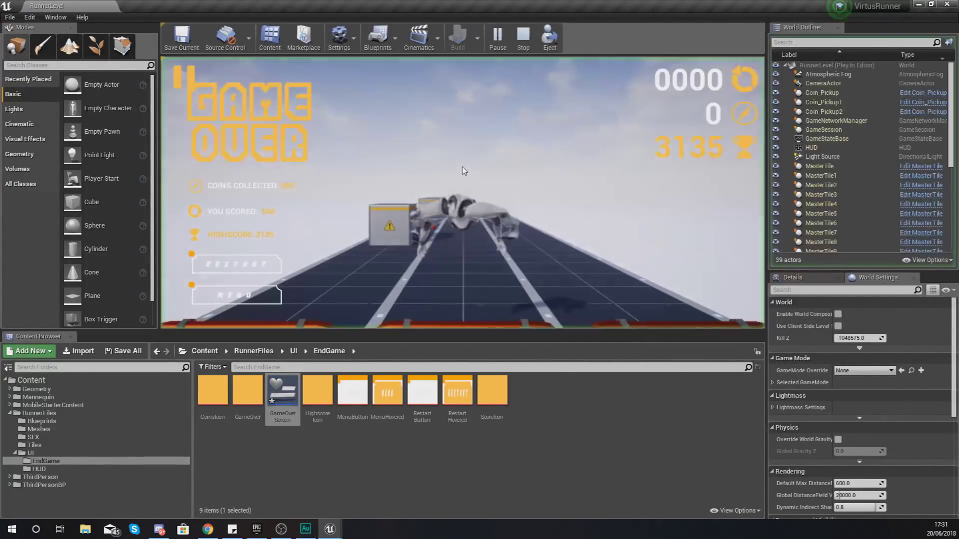
Step: Restart from the blurred Game Over screen four times after crashes, then pause the run
left_click(274, 270)
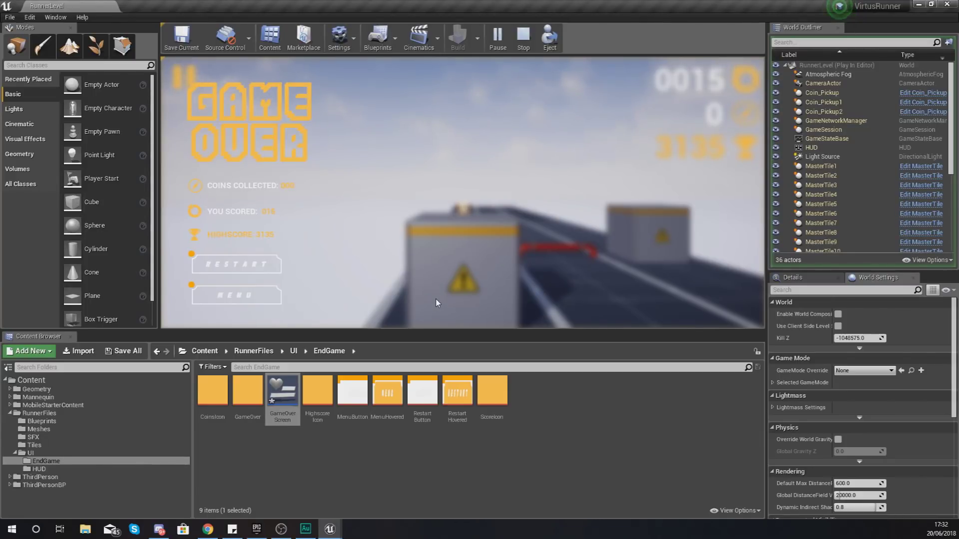
left_click(265, 268)
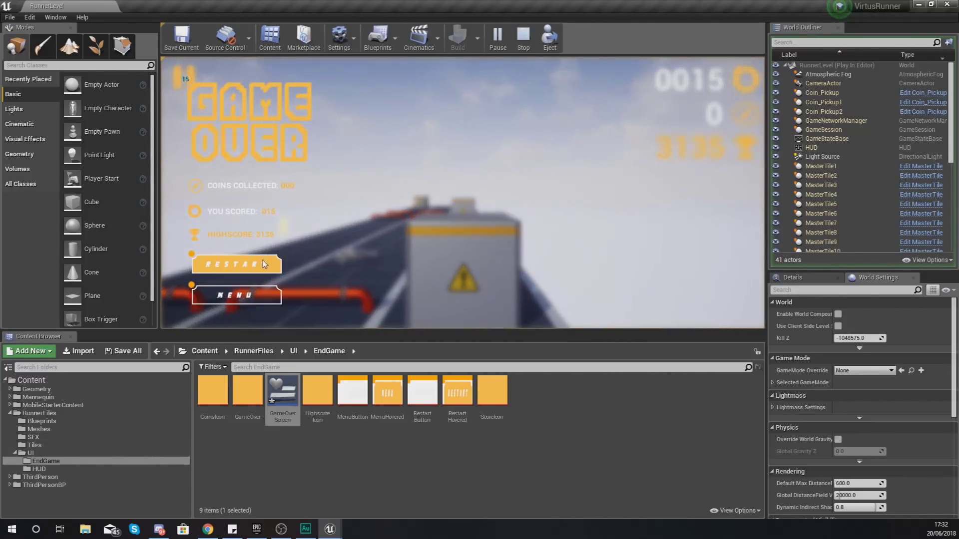
left_click(240, 265)
left_click(238, 264)
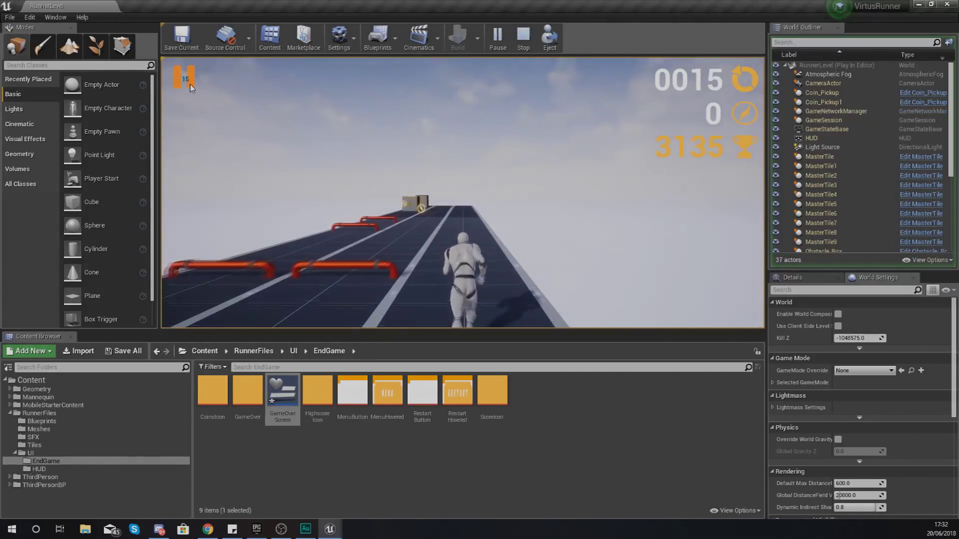
left_click(185, 80)
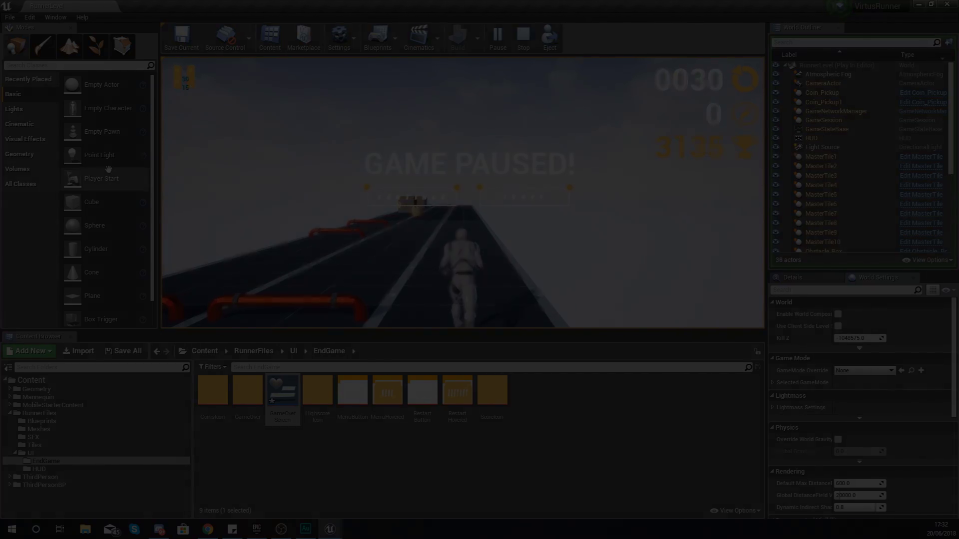